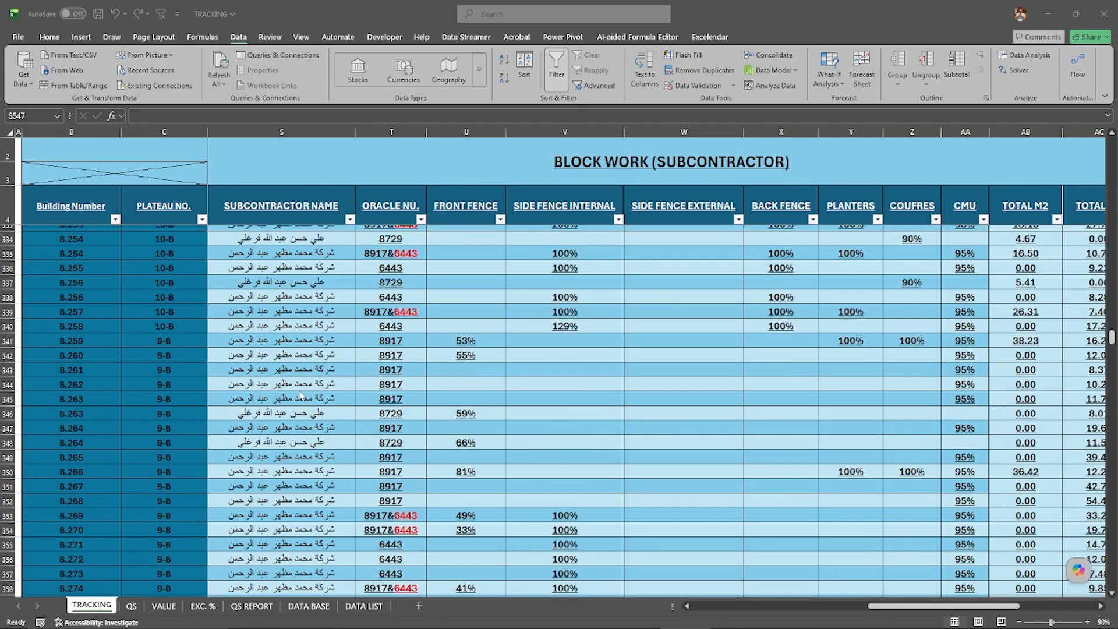
Step: Search the SUBCONTRACTOR NAME column's filter for "الما" to examine its spelling variants, and close the filter without applying it
scroll(301, 395, "up", 20)
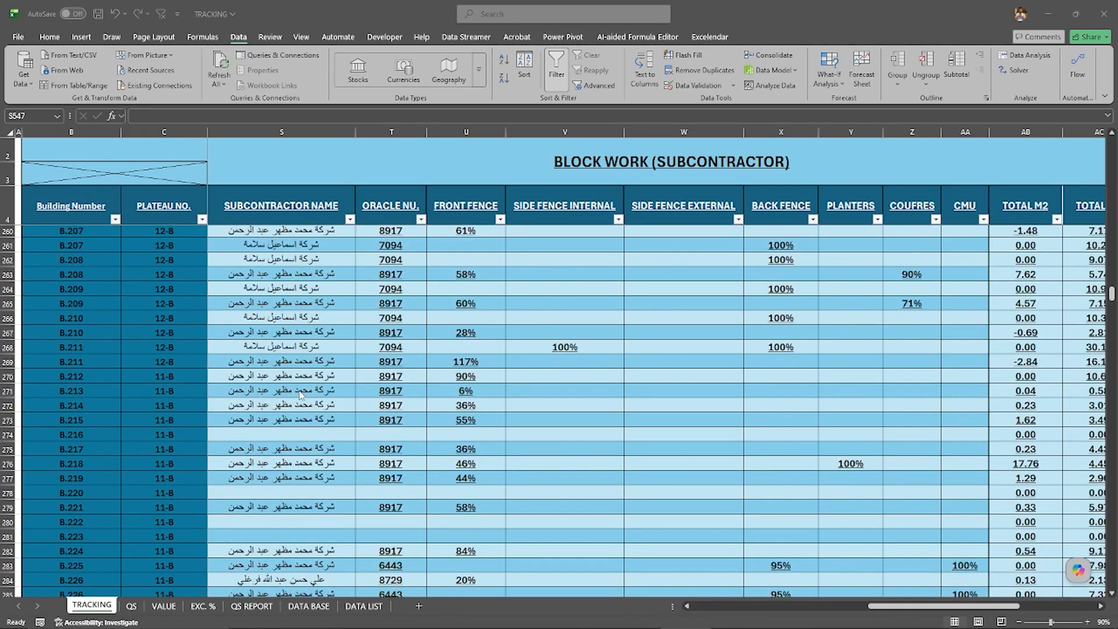
scroll(301, 395, "up", 4)
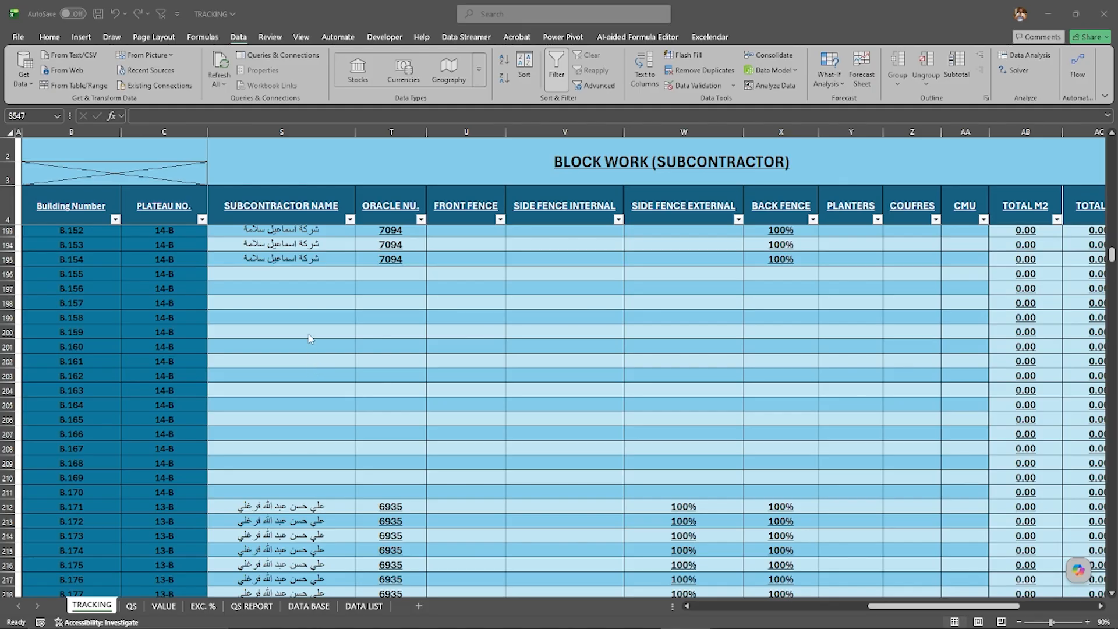
left_click(349, 219)
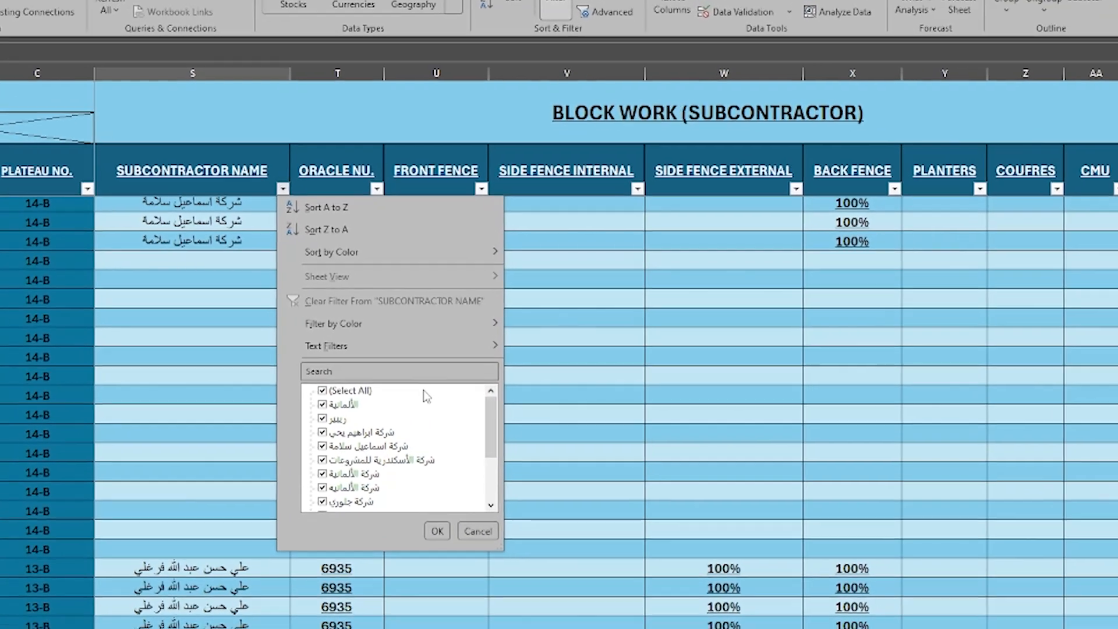
left_click(456, 357)
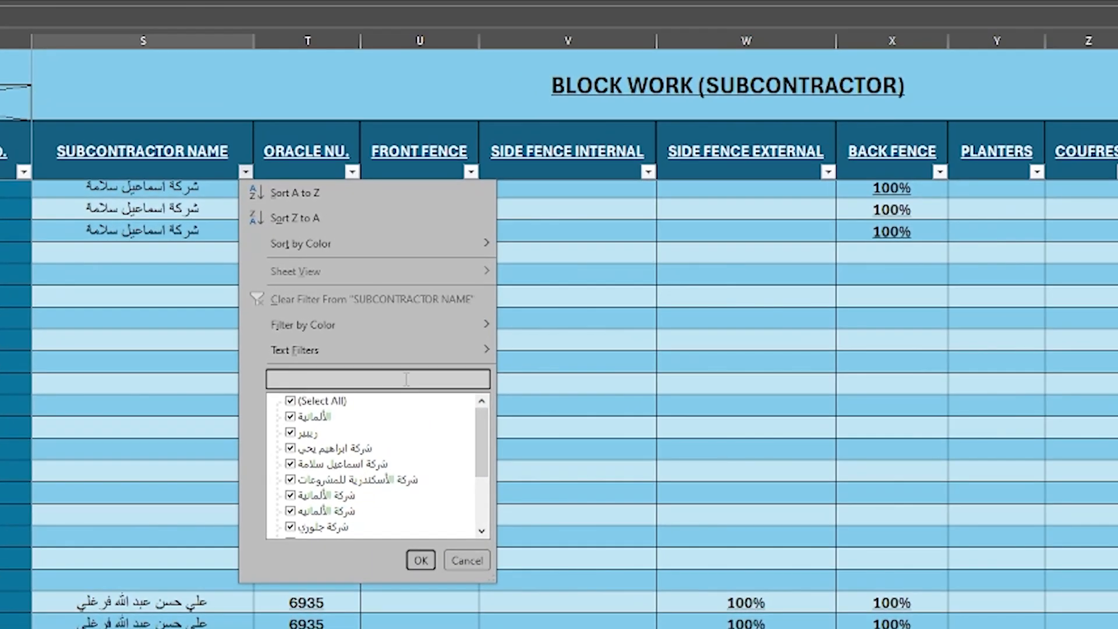
type("ال")
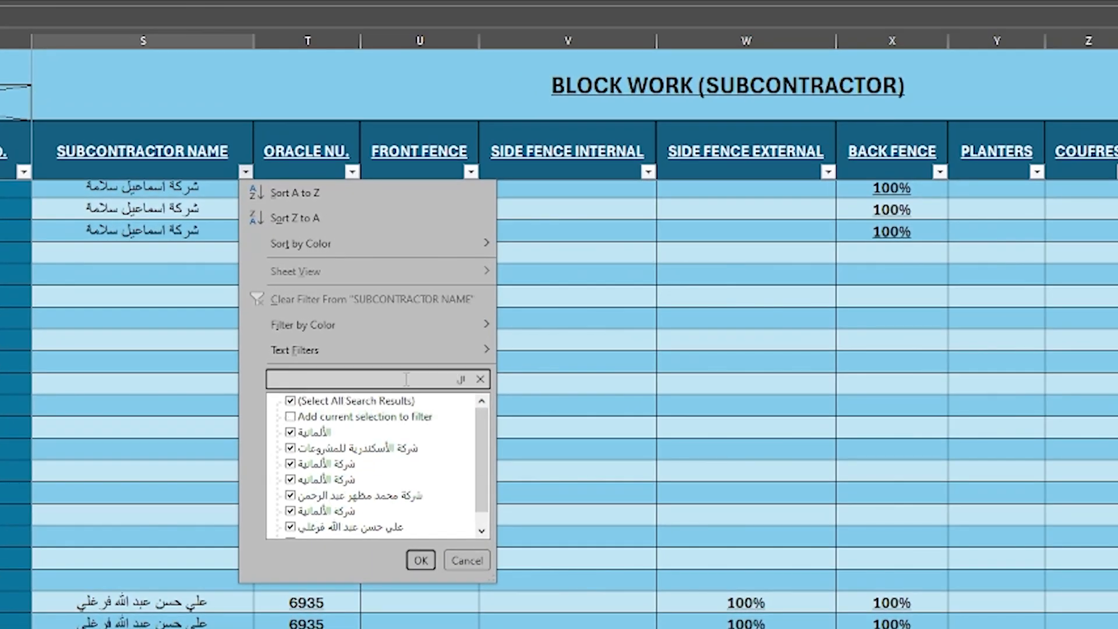
type("ما")
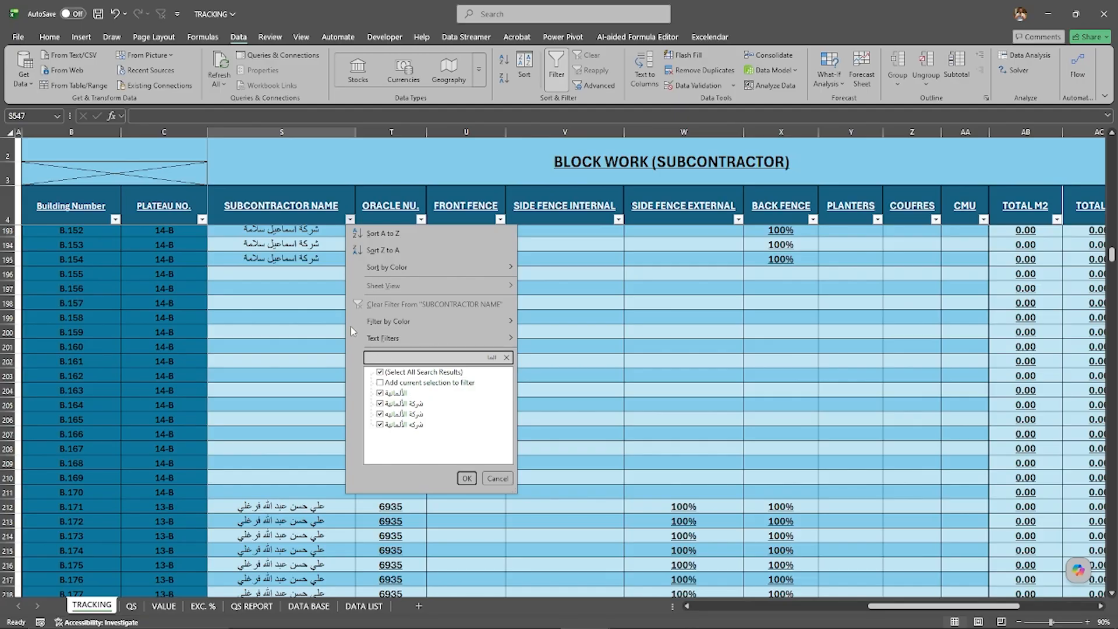
key("Escape")
key("Escape")
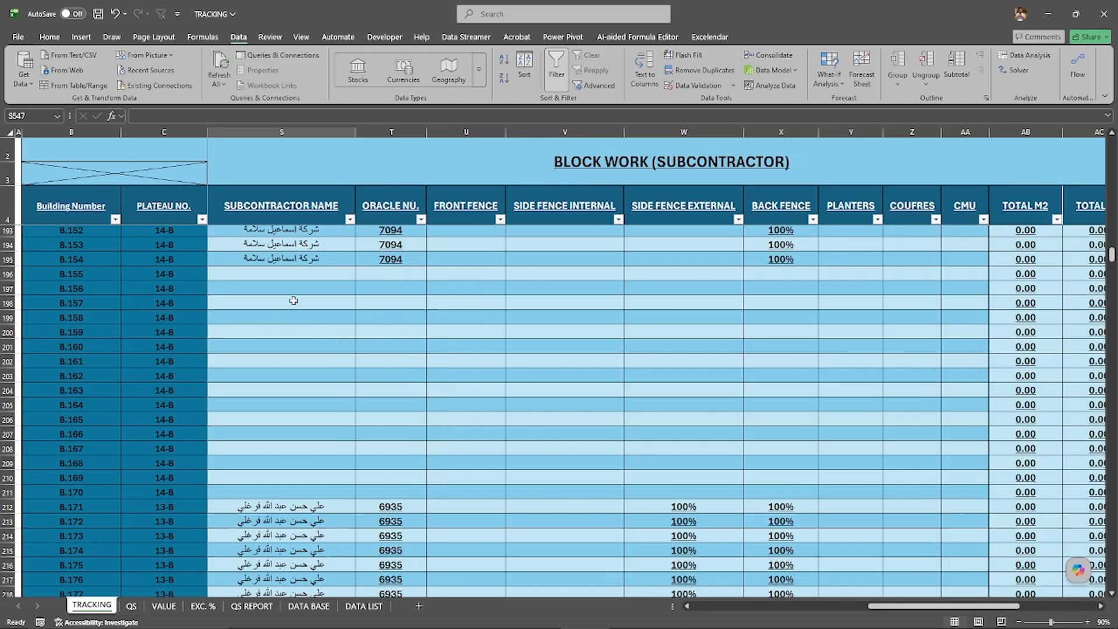
left_click(294, 300)
scroll(291, 303, "up", 9)
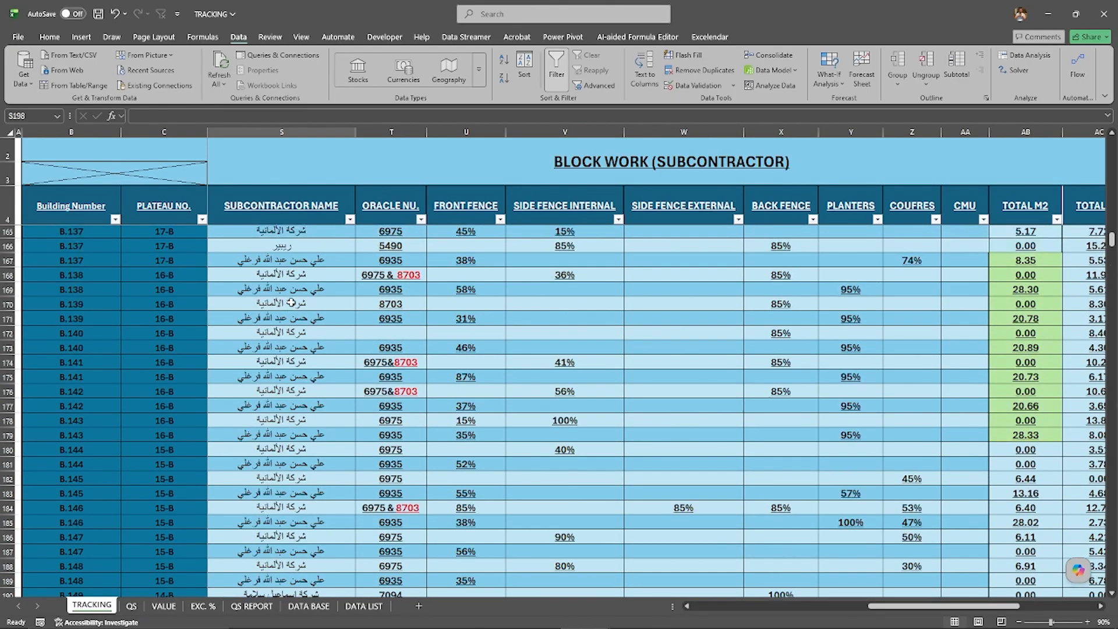
scroll(292, 303, "up", 20)
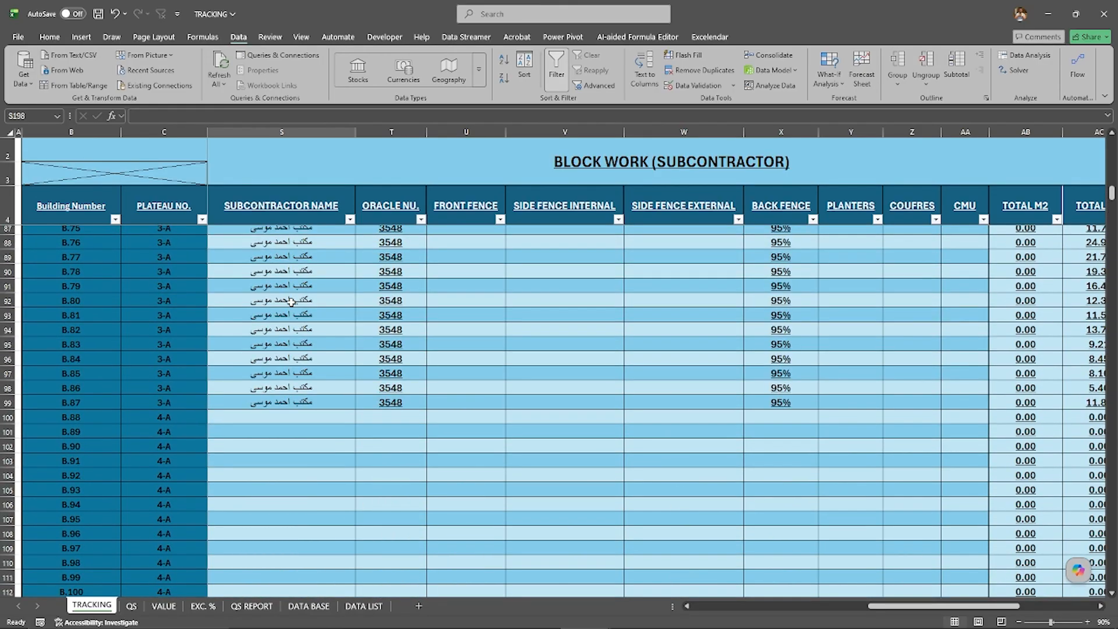
scroll(292, 302, "down", 4)
left_click(310, 295)
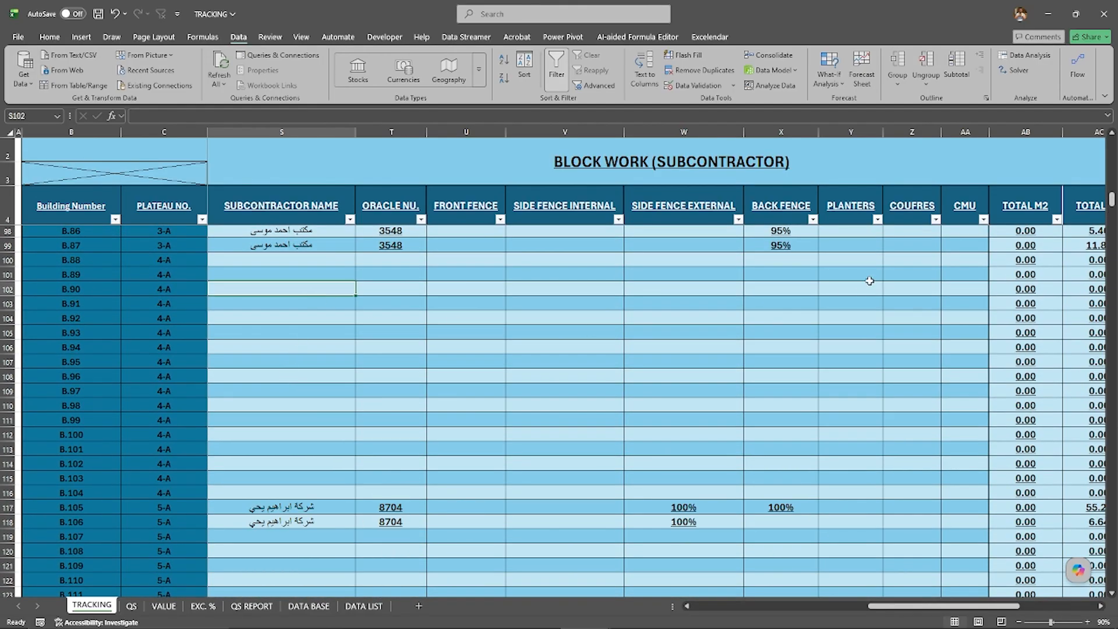
Step: Copy the four subcontractor names in S771:S774, below the tracking table
left_click_drag(1112, 200, 1109, 580)
left_click_drag(292, 502, 297, 549)
right_click(298, 530)
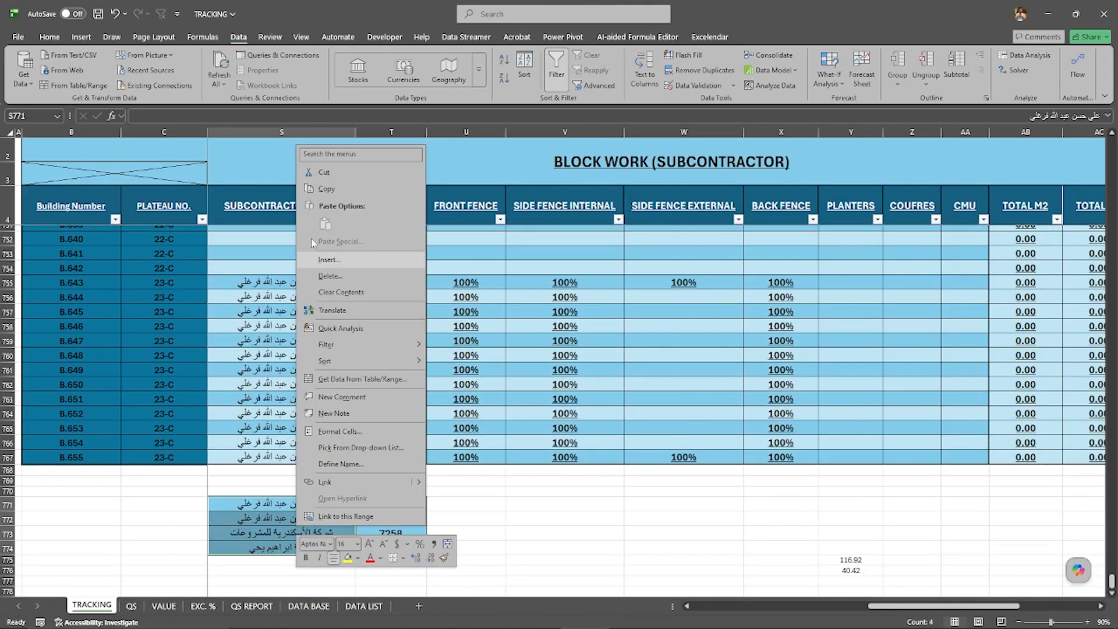
left_click(324, 187)
scroll(352, 440, "up", 1)
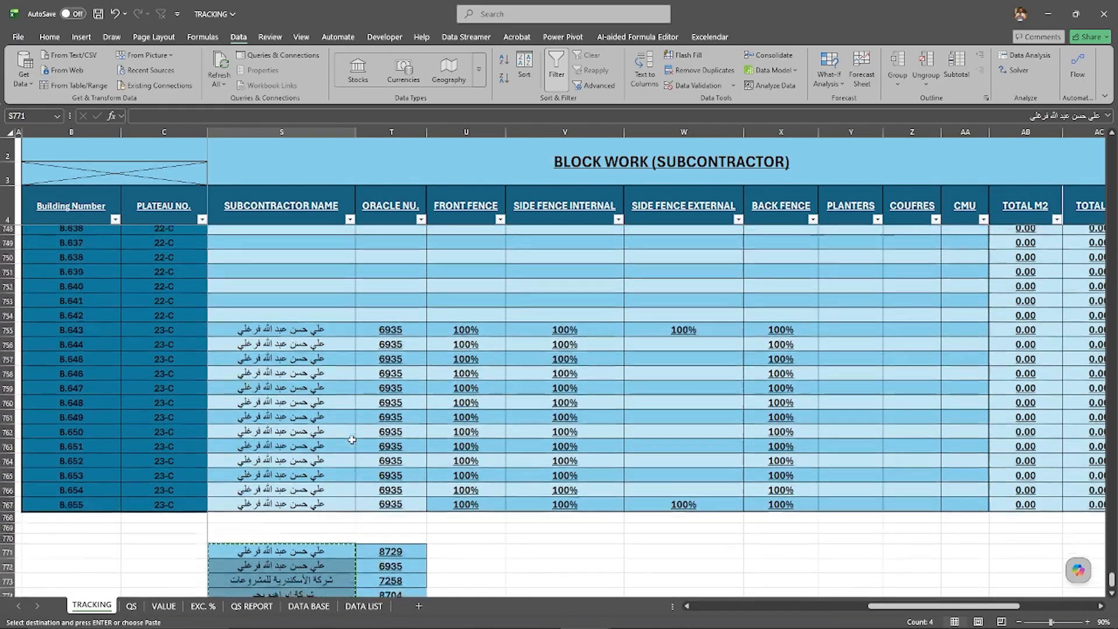
scroll(352, 439, "up", 10)
Step: Paste the copied names as values into the DATA LIST sheet's SUBCONTRACTOR NAME column, starting at A2
left_click(364, 606)
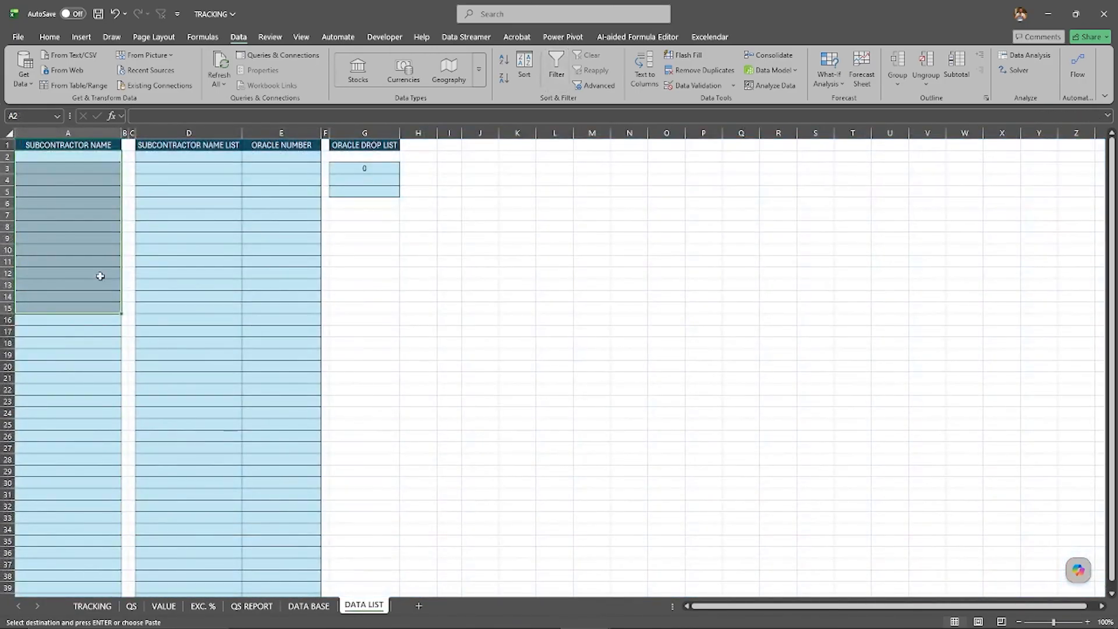
left_click(98, 156)
right_click(101, 158)
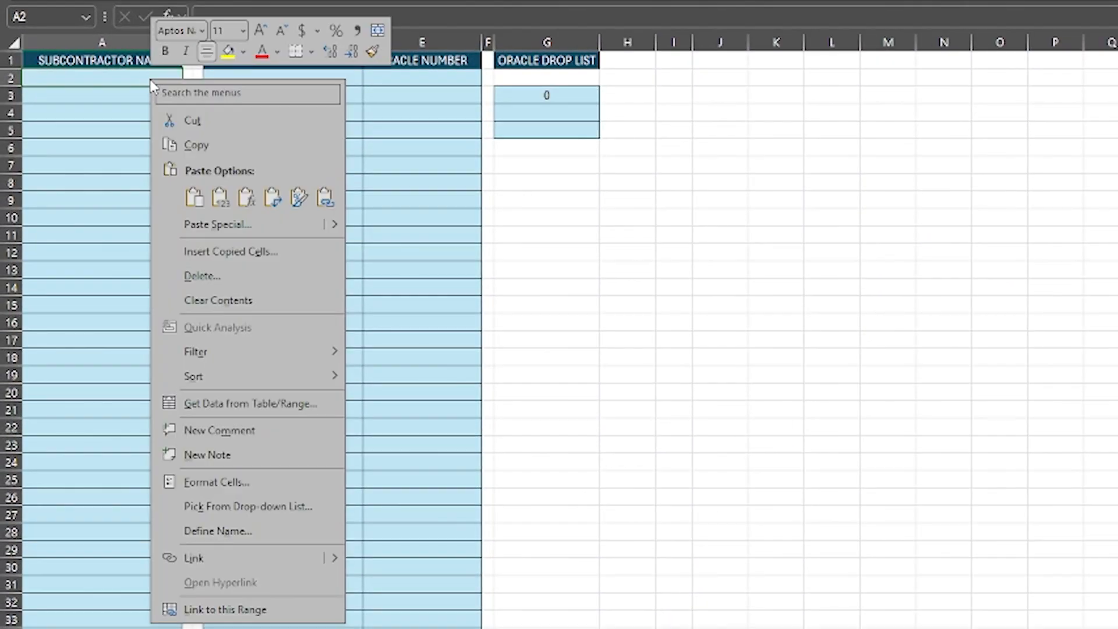
left_click(220, 197)
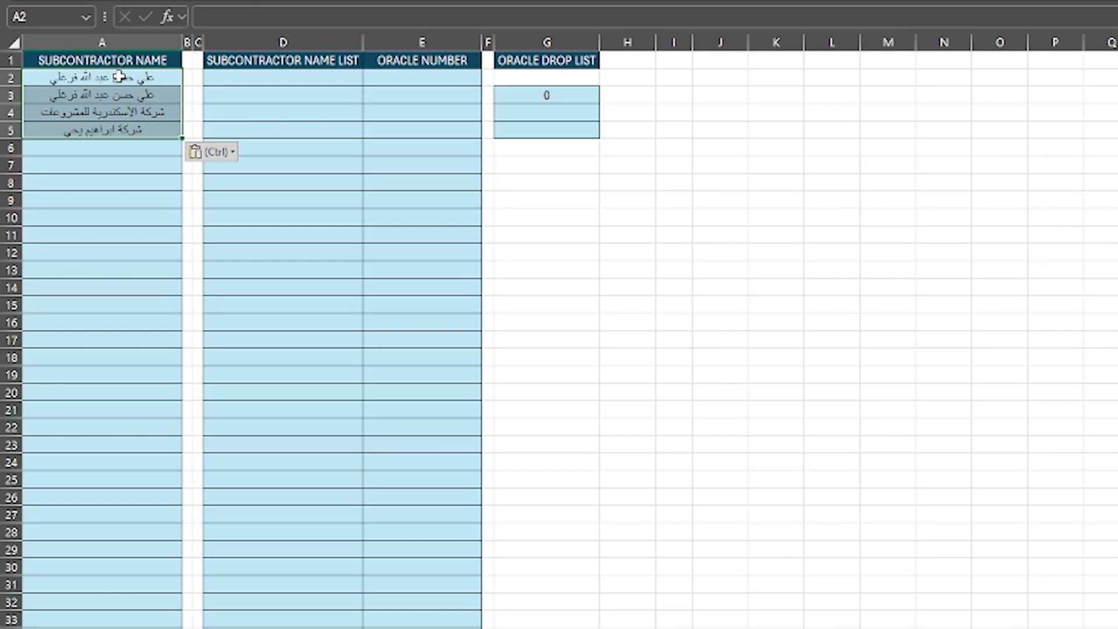
left_click_drag(119, 76, 119, 131)
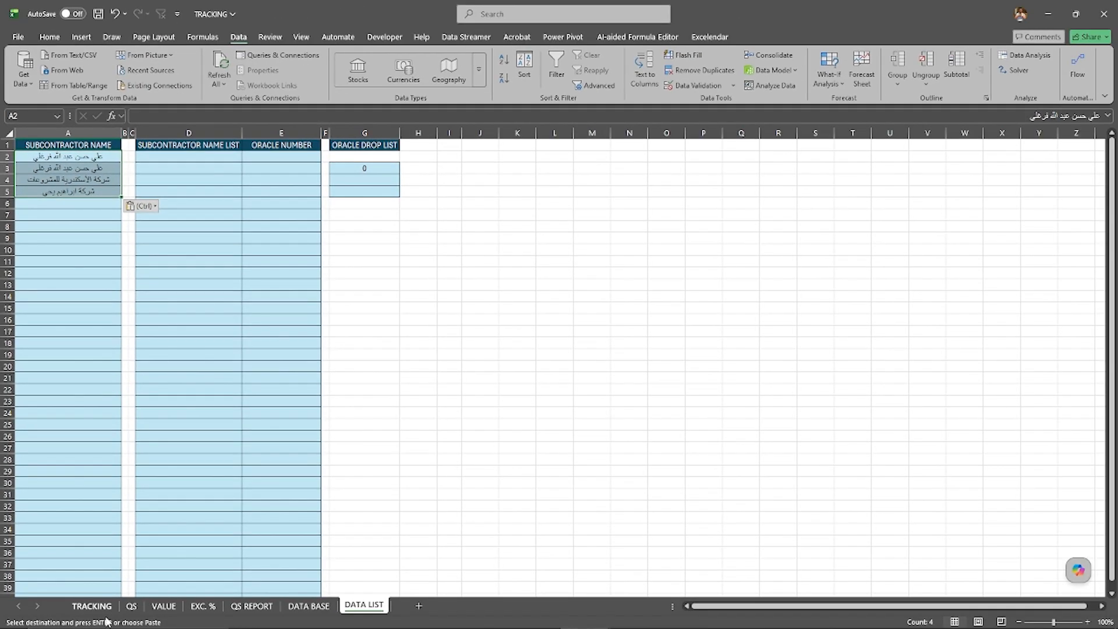
Step: On the TRACKING sheet, set the data validation of the subcontractor name cells S5:S767 to allow a List
left_click(92, 606)
scroll(271, 378, "up", 10)
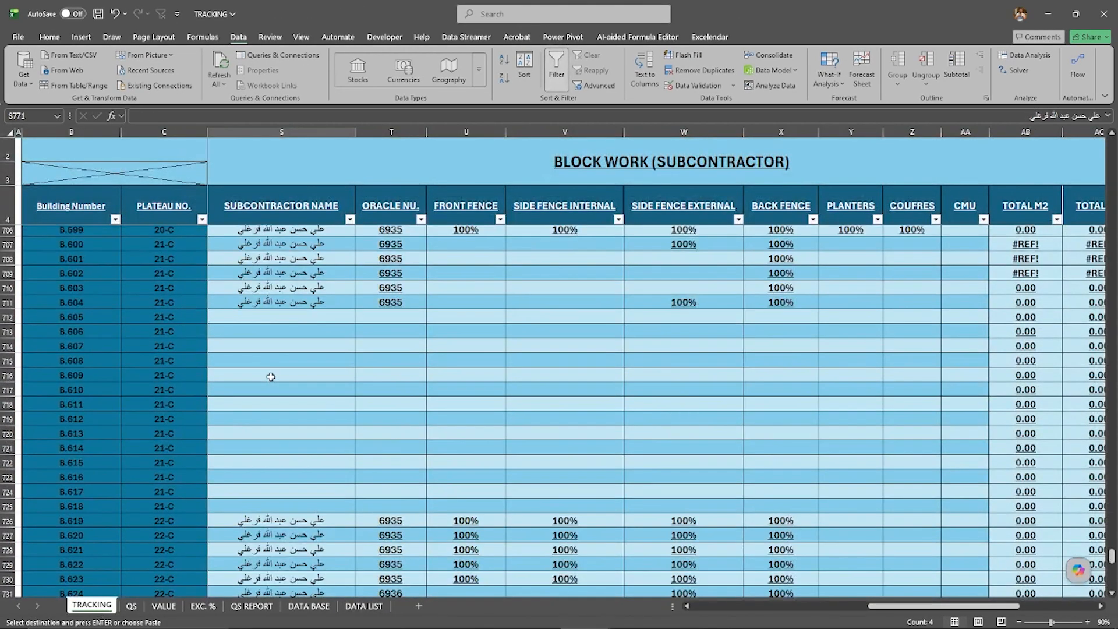
scroll(270, 378, "up", 6)
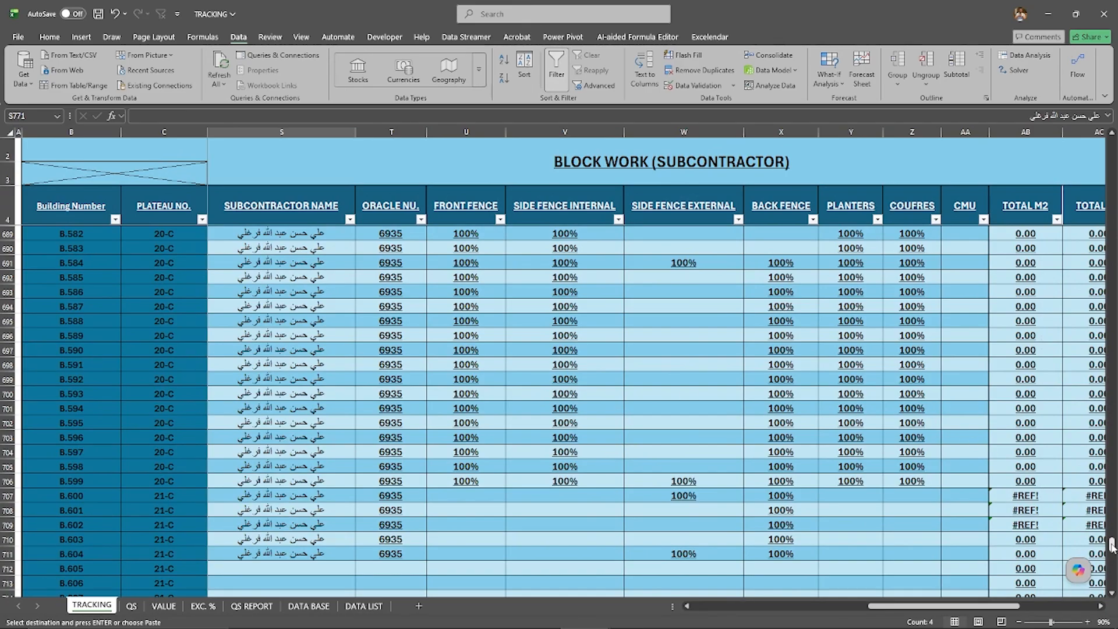
left_click_drag(1112, 544, 1113, 140)
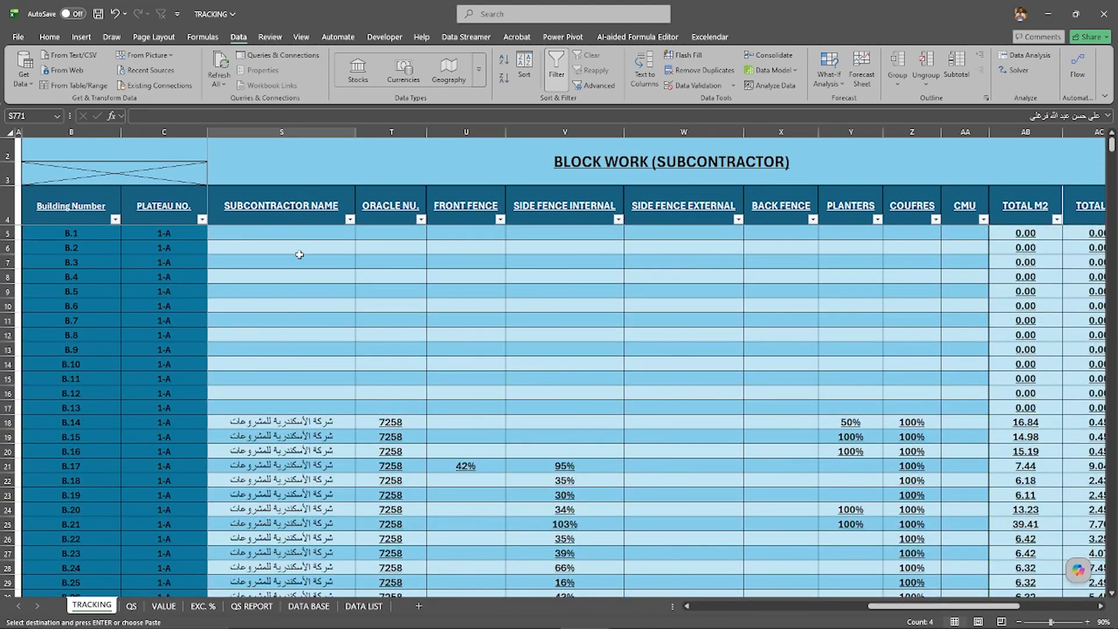
left_click(307, 235)
left_click_drag(306, 235, 234, 568)
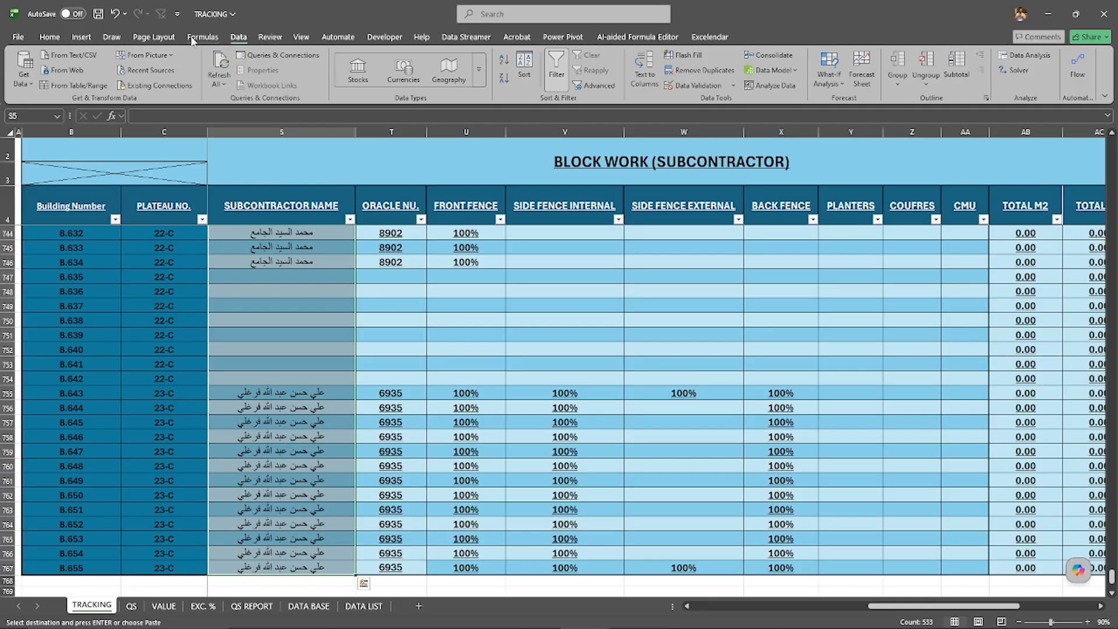
left_click(697, 85)
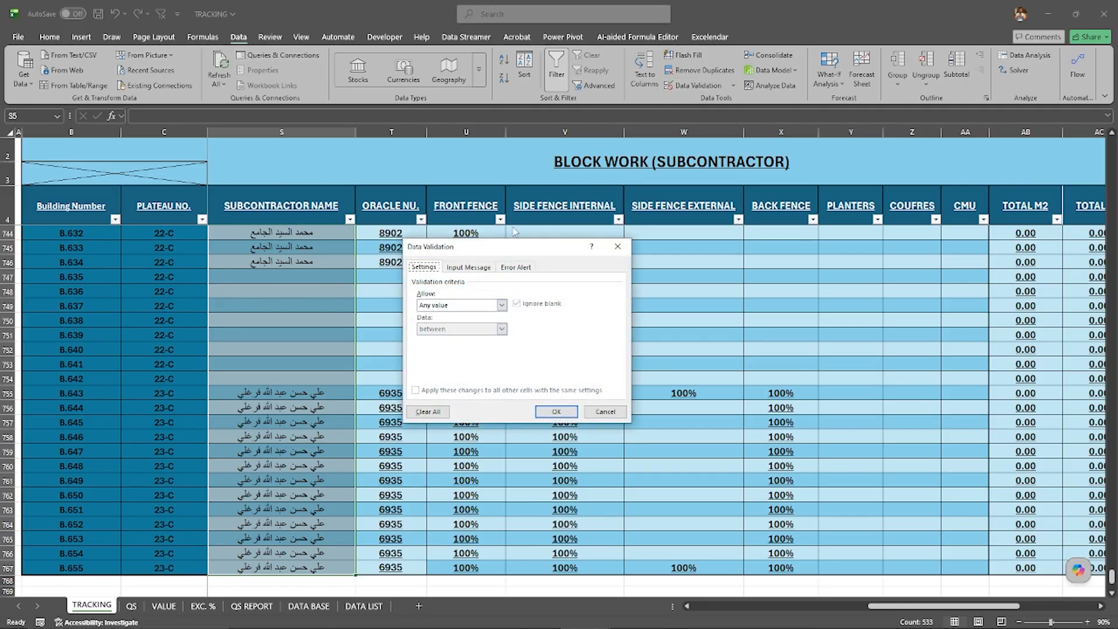
left_click(501, 305)
left_click(433, 339)
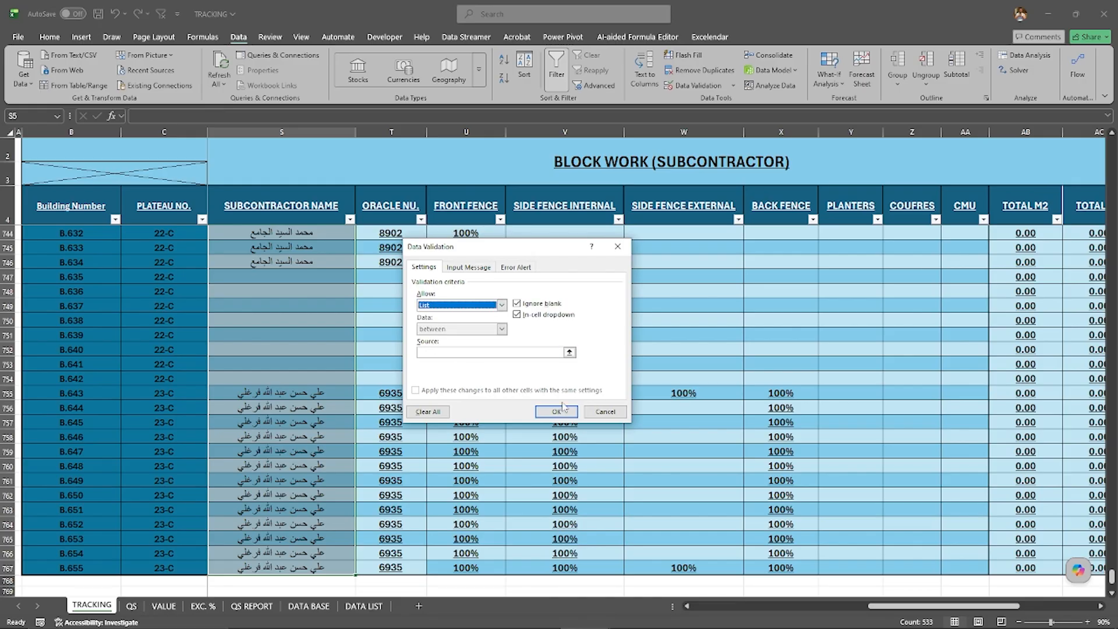
Step: Use cells A2:A5 of the DATA LIST sheet as the validation list's source and apply the rule
left_click(569, 353)
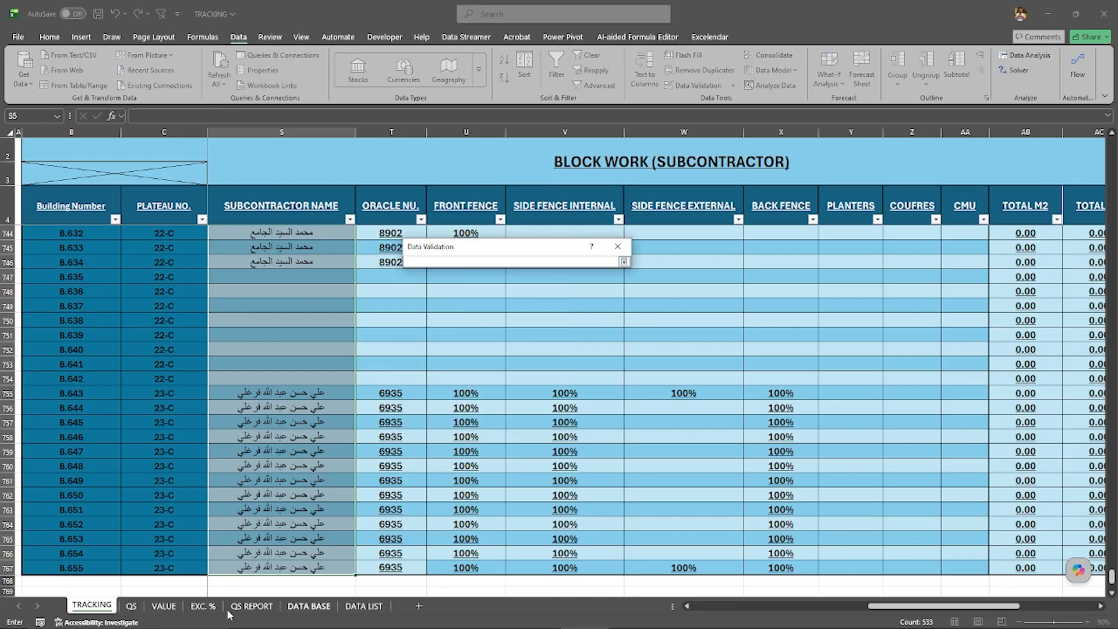
left_click(361, 607)
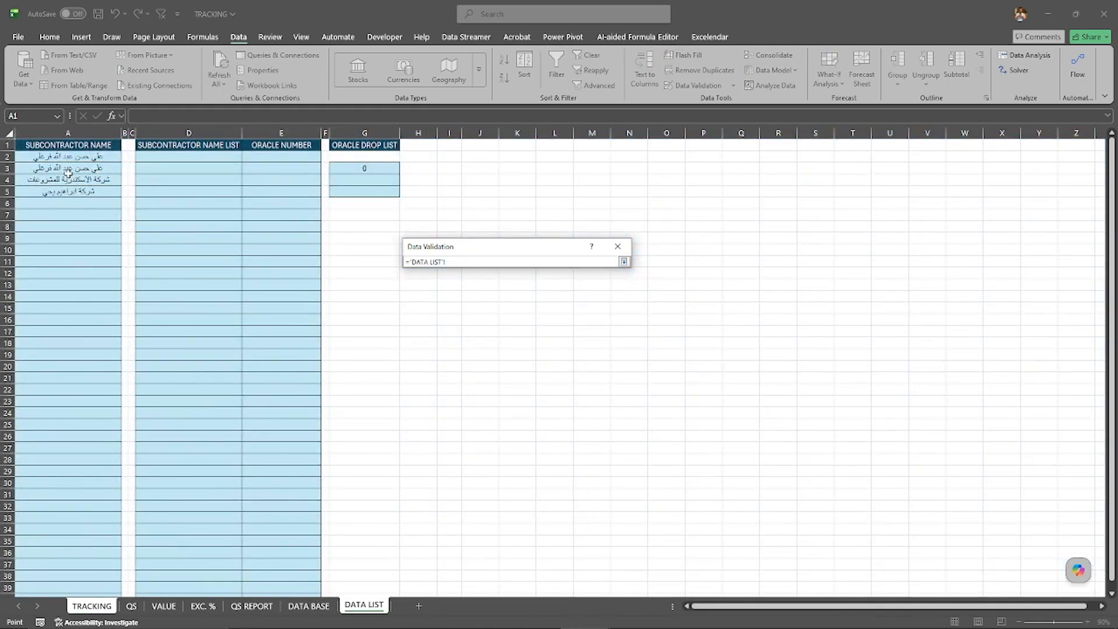
left_click_drag(79, 157, 82, 189)
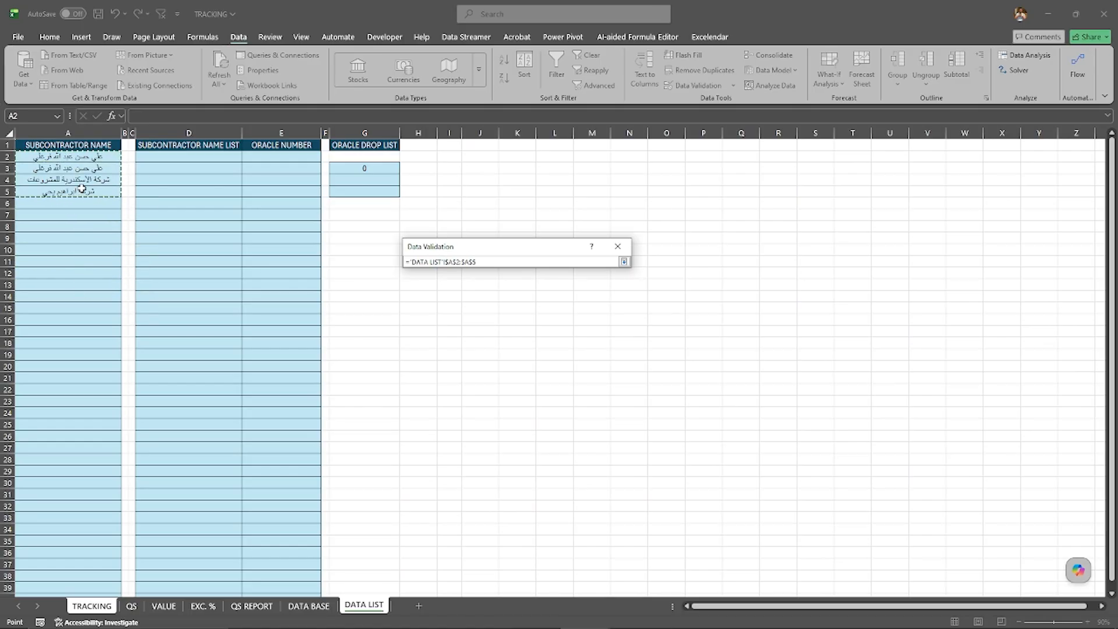
left_click(624, 262)
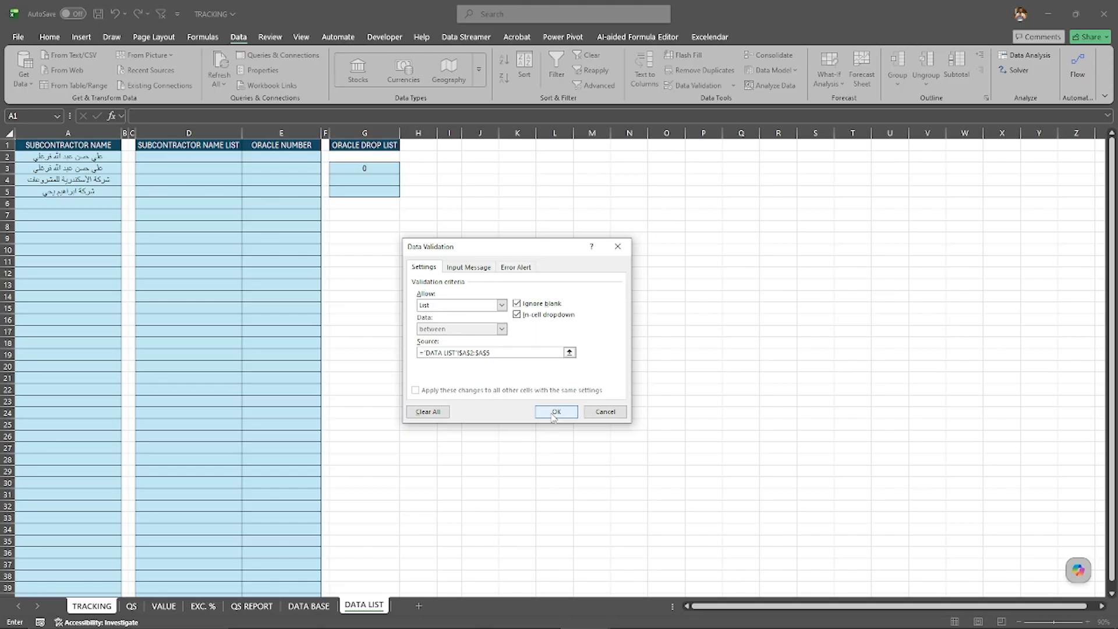
left_click(555, 412)
Step: Check the new dropdown list in the empty subcontractor name cell S654, for building B.547
scroll(327, 262, "down", 20)
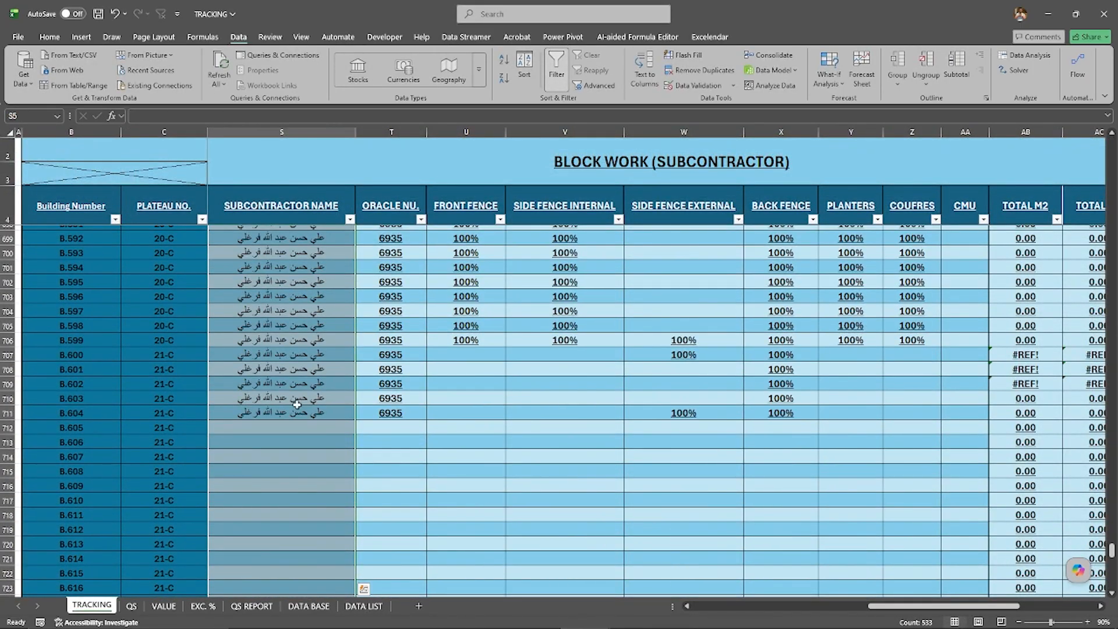
scroll(297, 404, "down", 3)
left_click(343, 365)
scroll(349, 350, "up", 12)
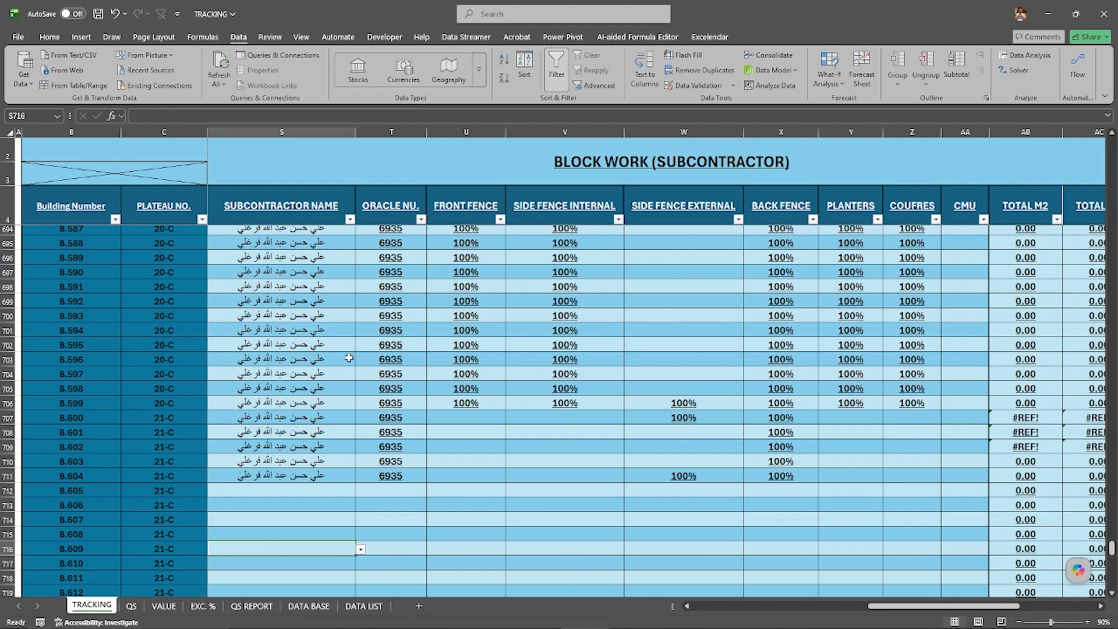
scroll(348, 319, "up", 8)
left_click(317, 337)
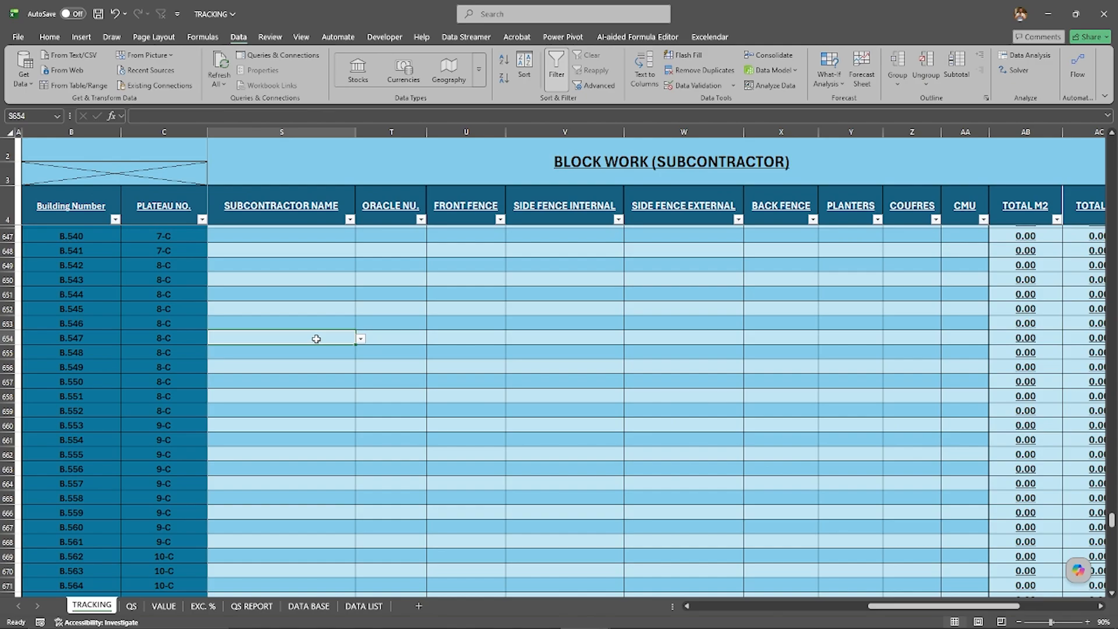
left_click(360, 339)
Step: Try to enter a partial subcontractor name with a different final letter in S654, and cancel the entry
left_click(307, 338)
type("ي")
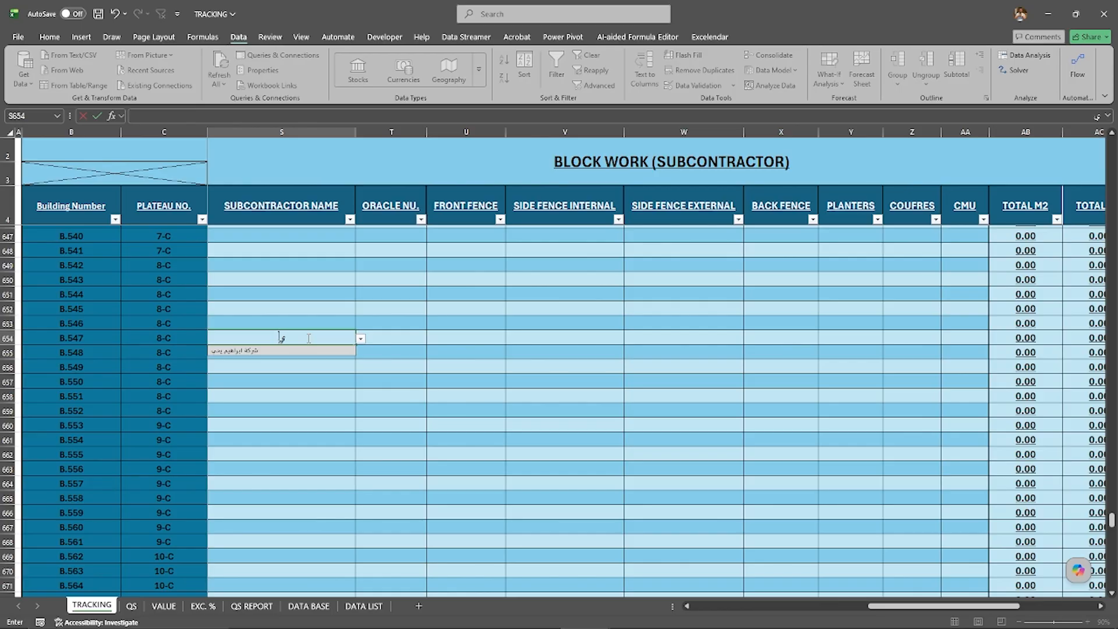
type("حي")
key("BackSpace")
type("ى")
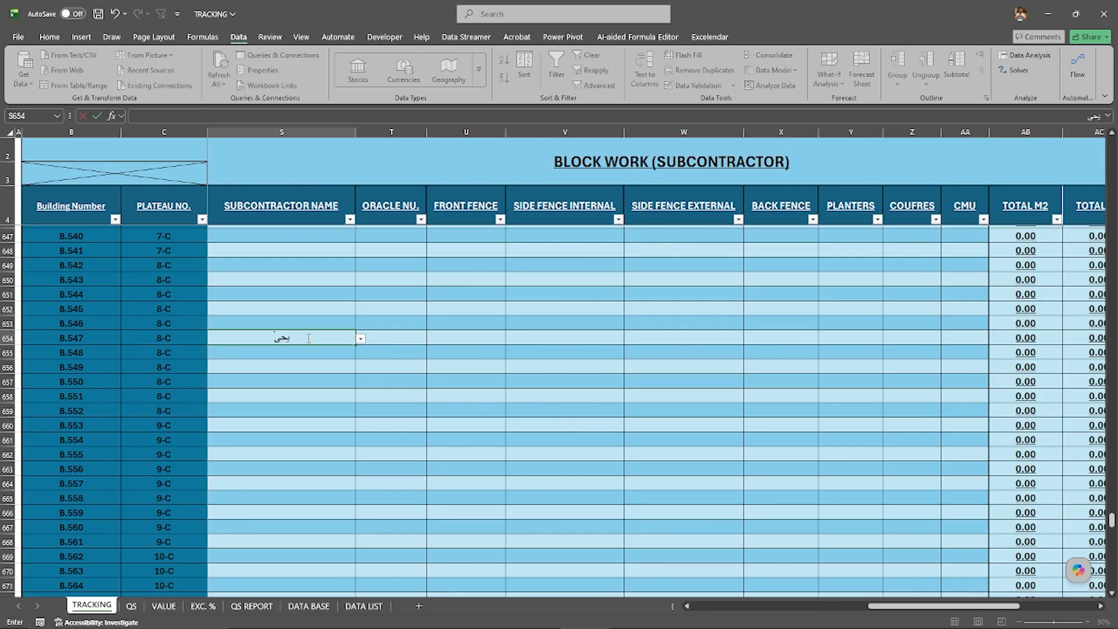
key("BackSpace")
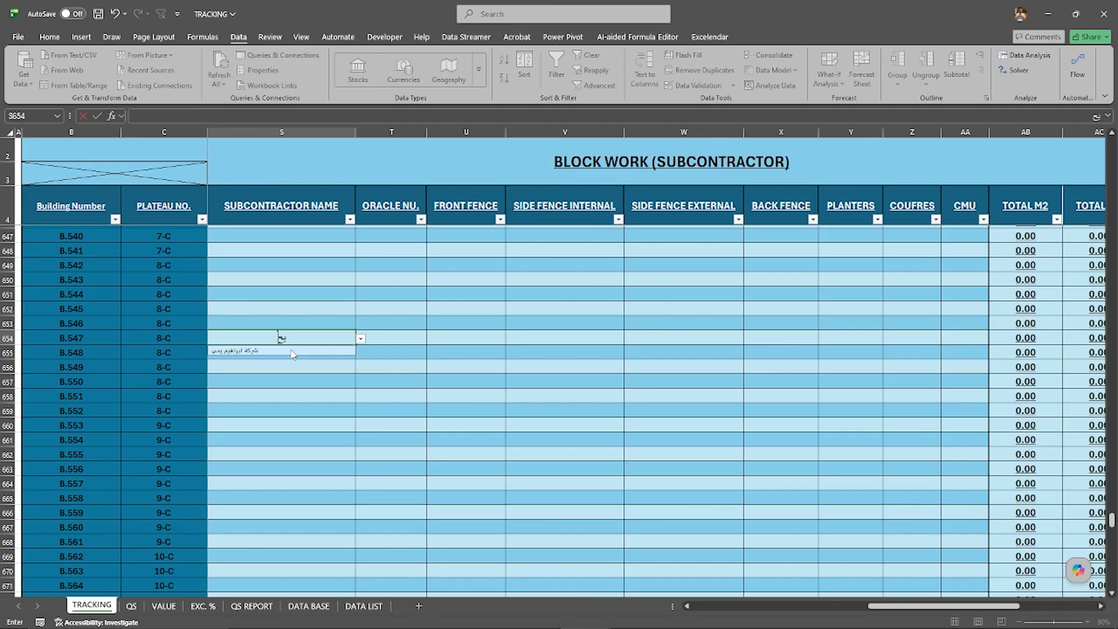
type("ى")
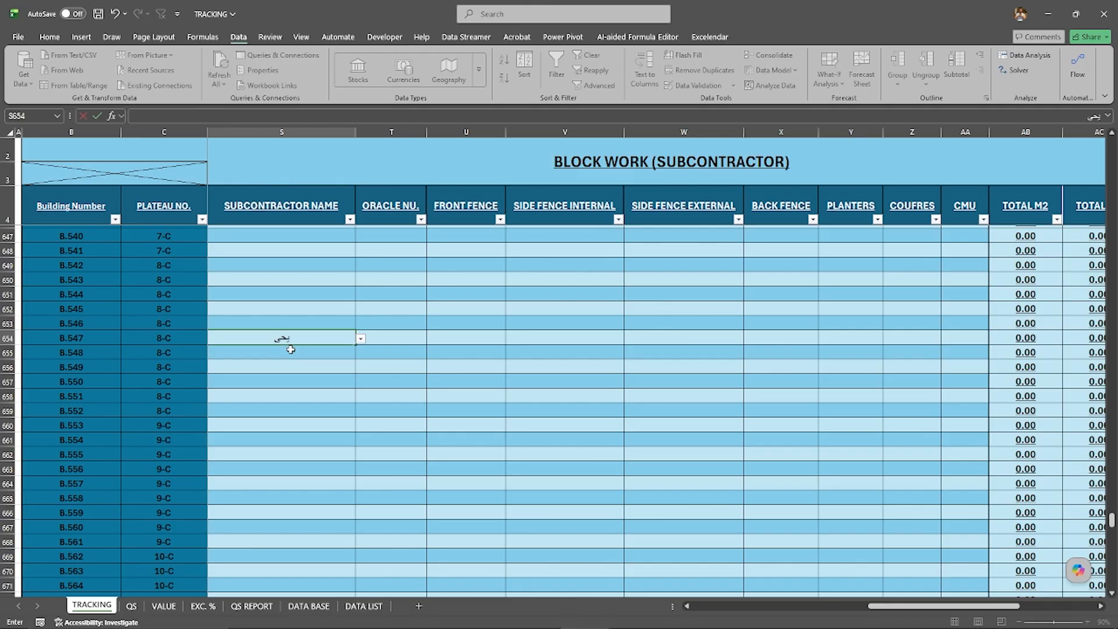
key("Return")
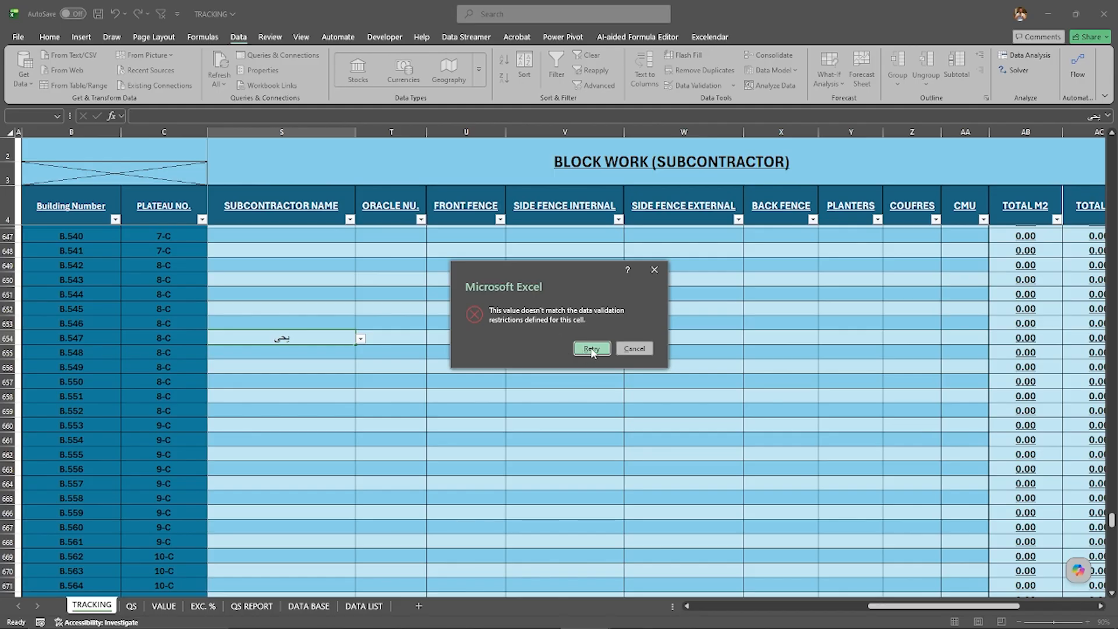
left_click(634, 350)
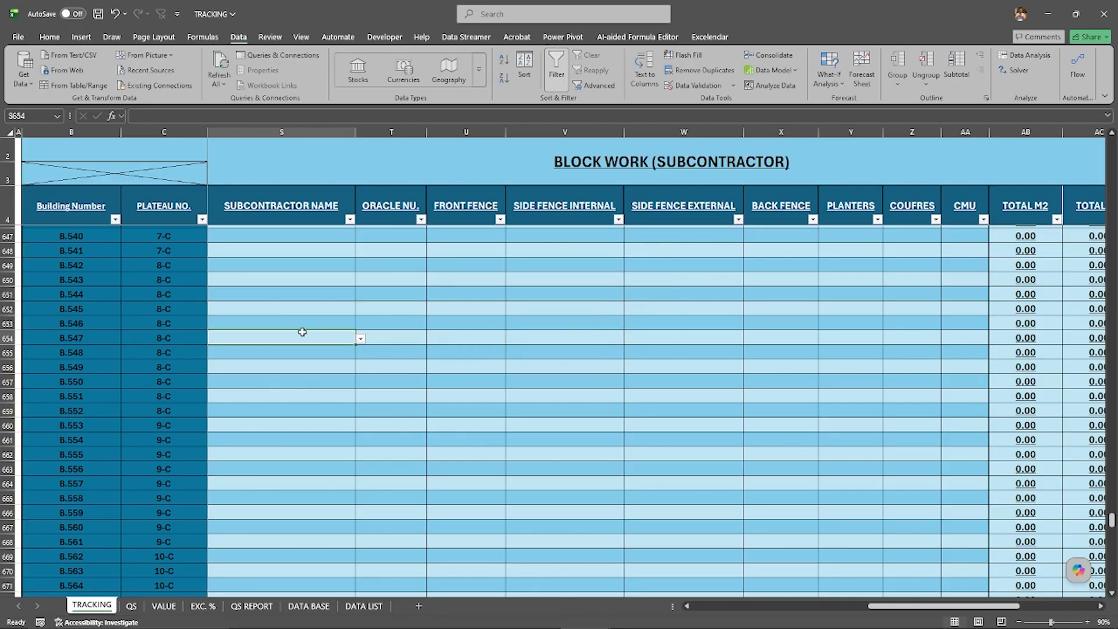
Step: Clear the subcontractor names from A2:A5 on the DATA LIST sheet
scroll(302, 332, "up", 2)
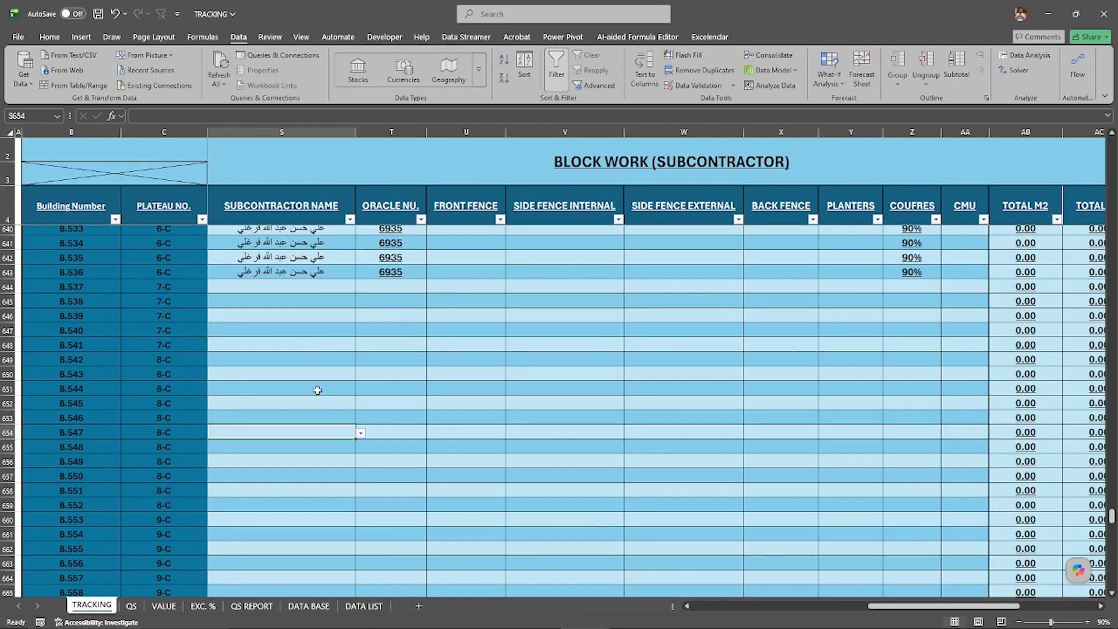
left_click(366, 607)
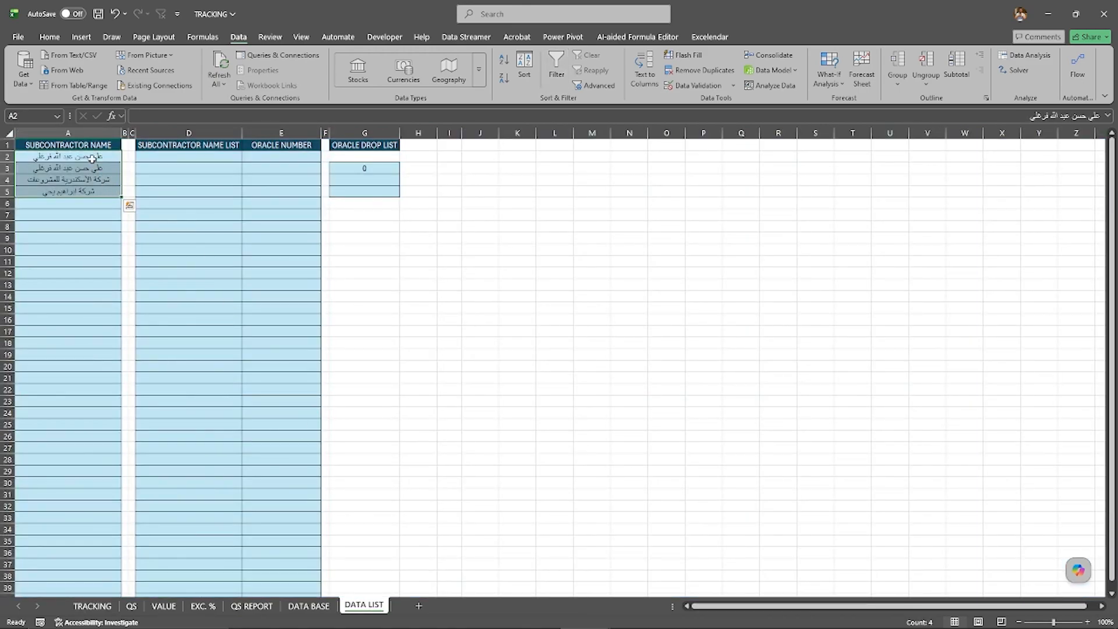
key("Delete")
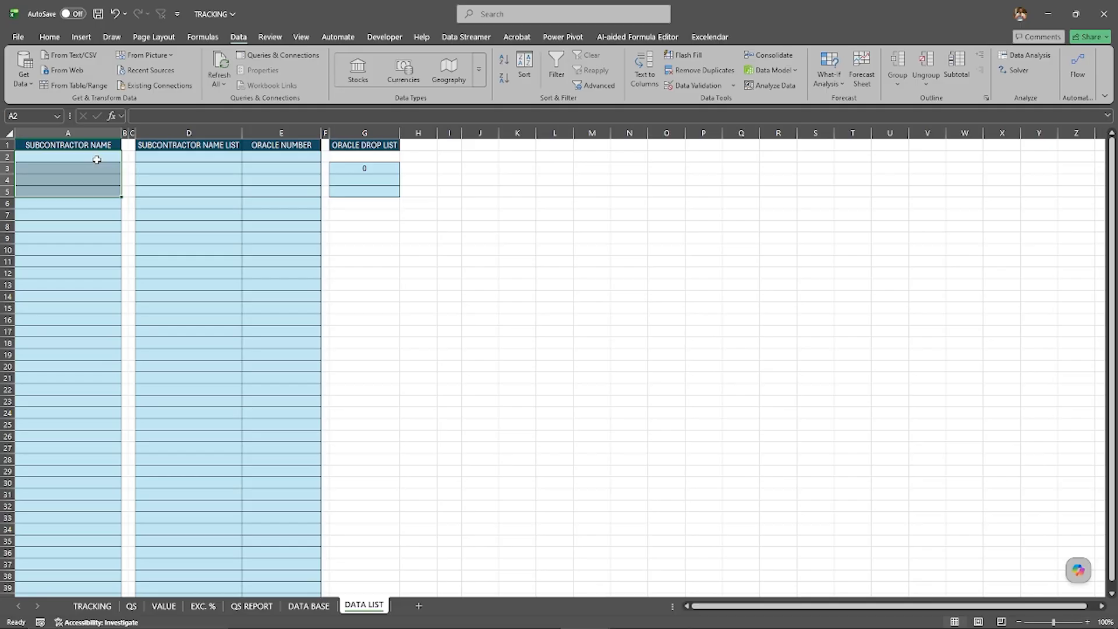
Step: Fill cell A2 of the DATA LIST sheet with a UNIQUE formula that references S5:S767 on the TRACKING sheet
left_click(96, 160)
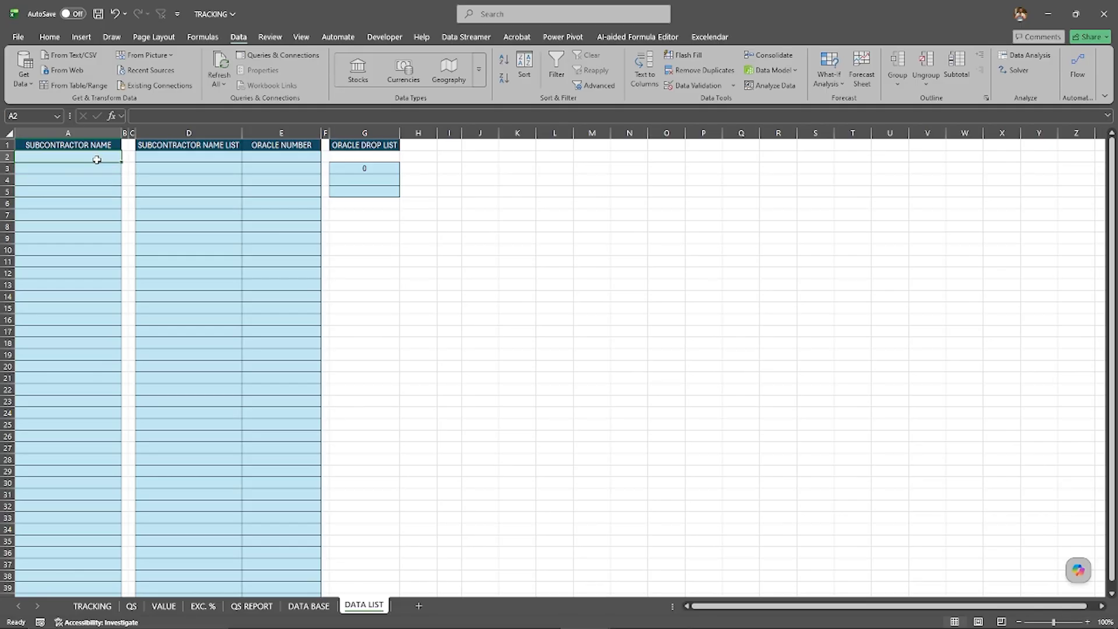
type("=")
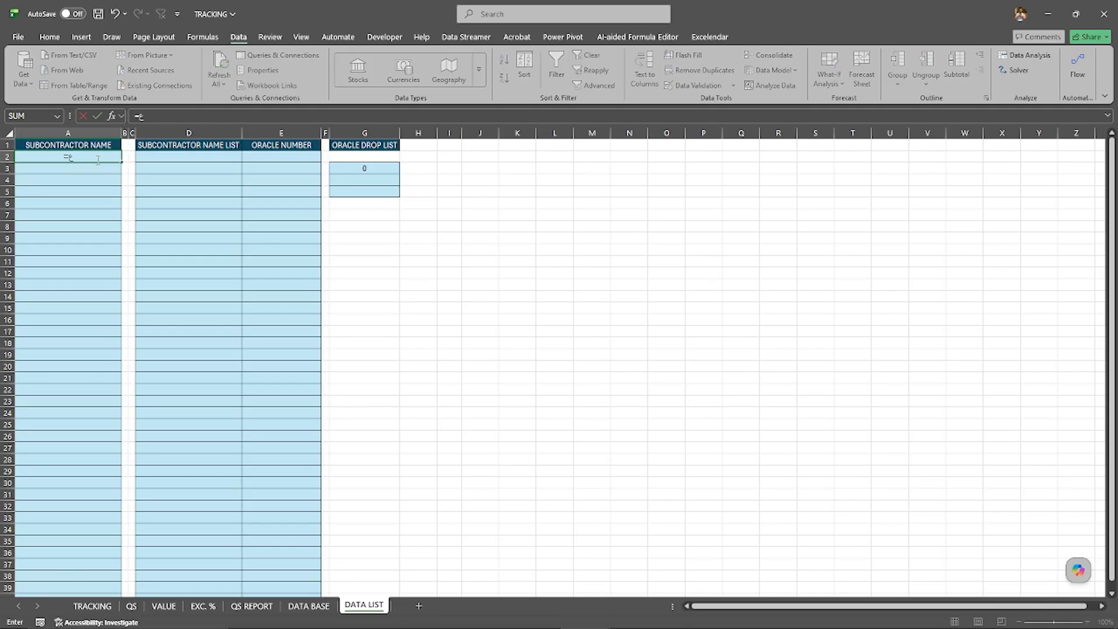
type("U")
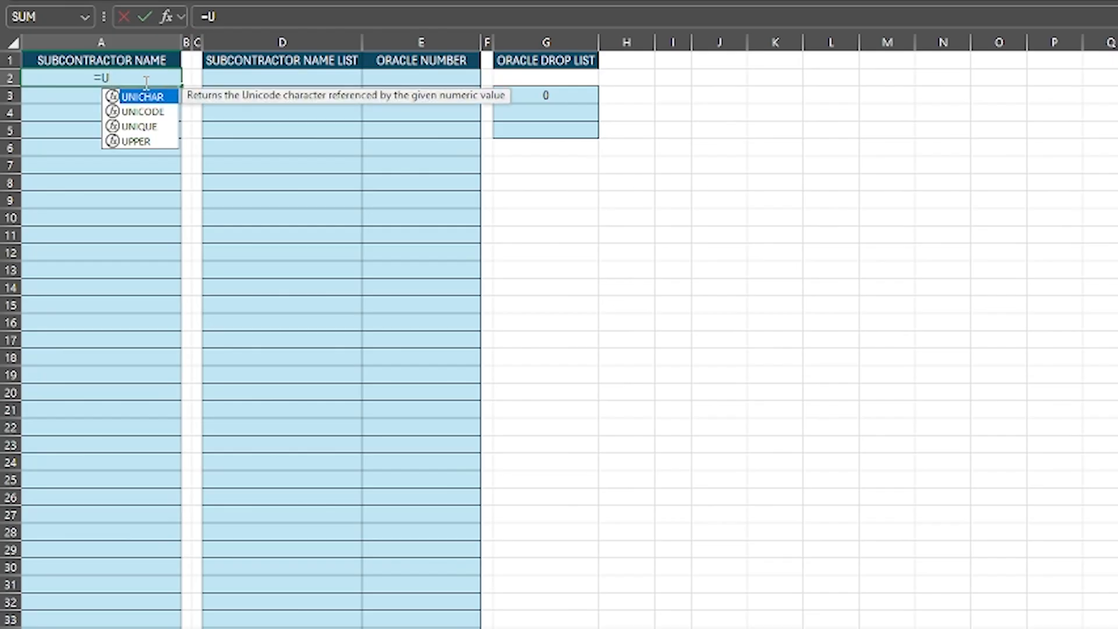
type("NI")
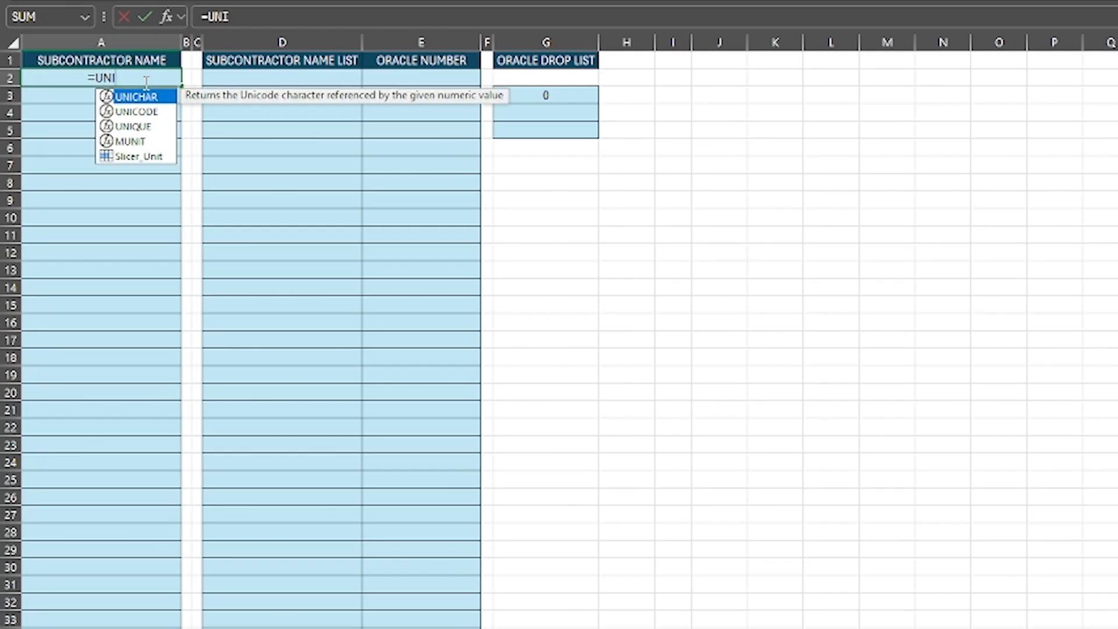
double_click(138, 127)
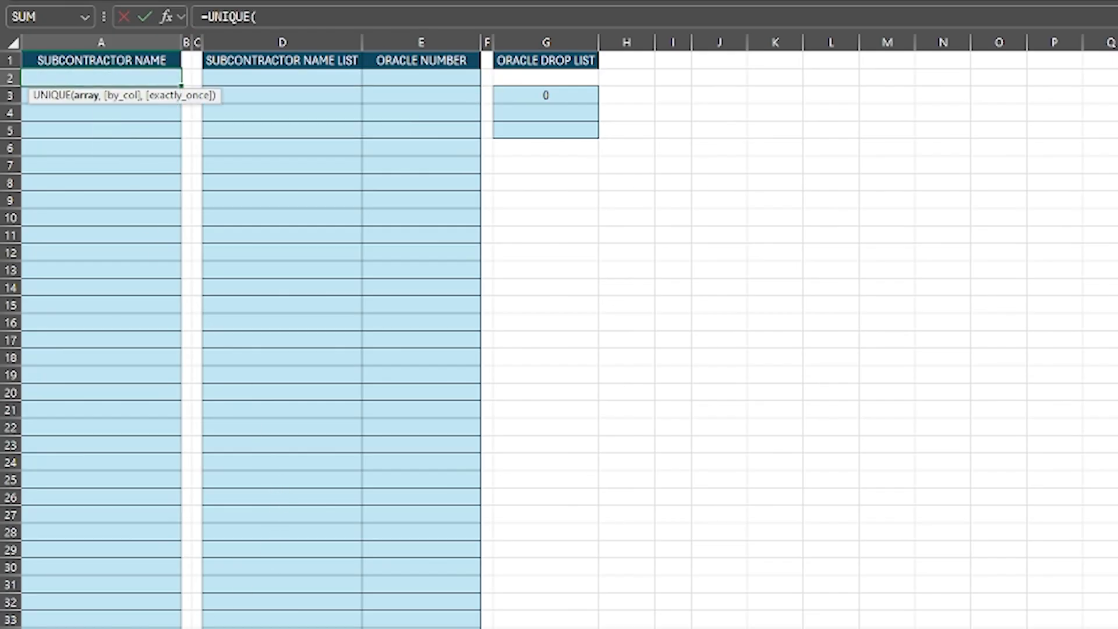
key("ctrl+Page_Up")
scroll(445, 298, "up", 4)
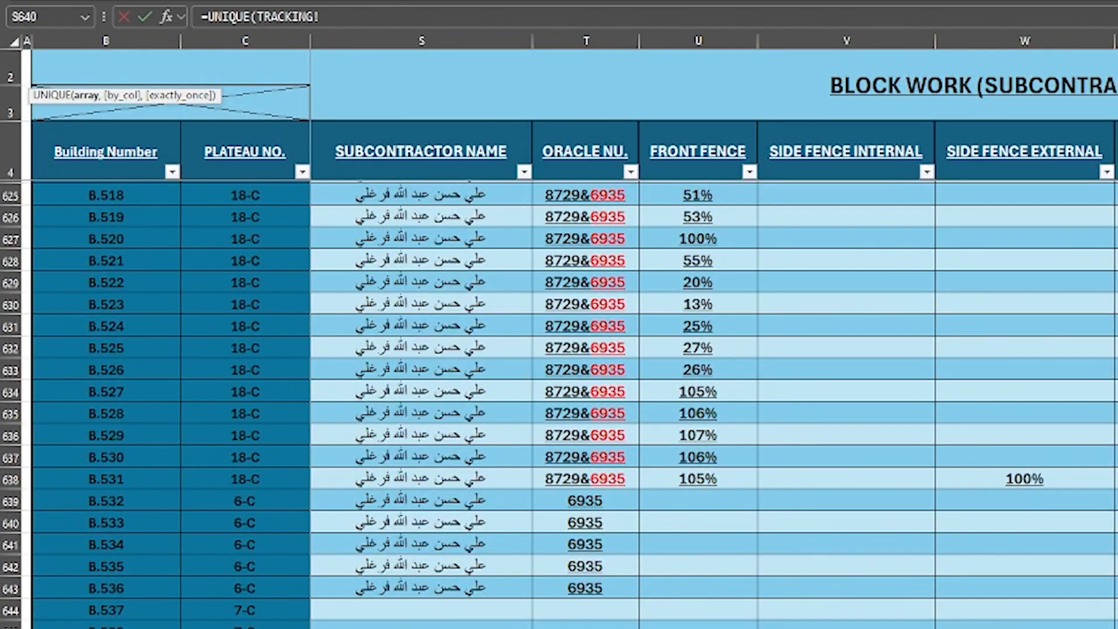
scroll(652, 278, "up", 20)
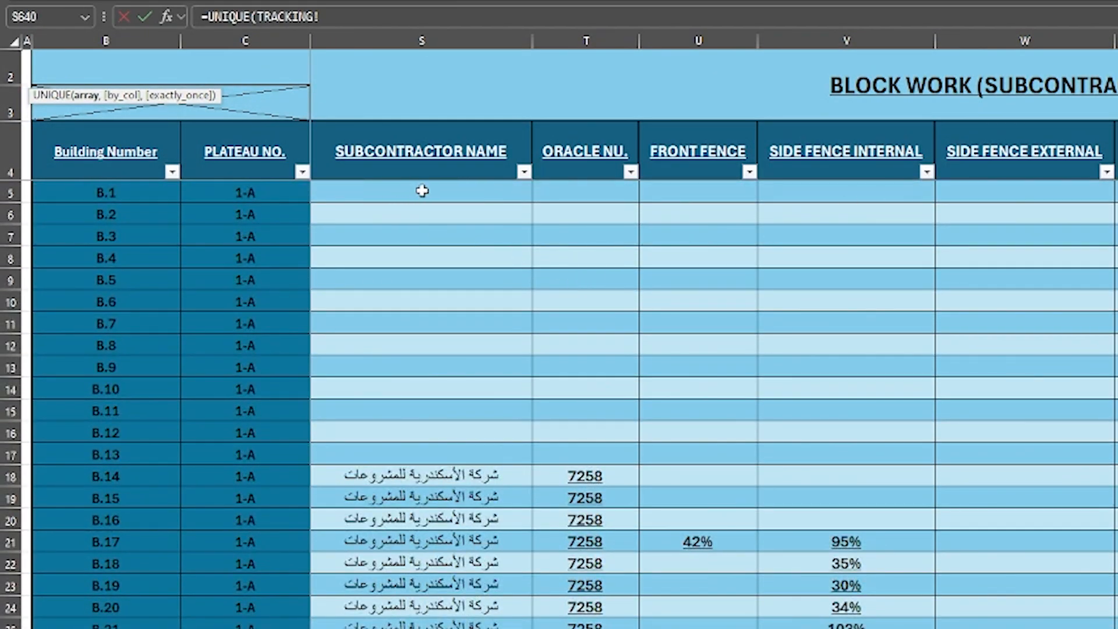
left_click_drag(422, 191, 422, 626)
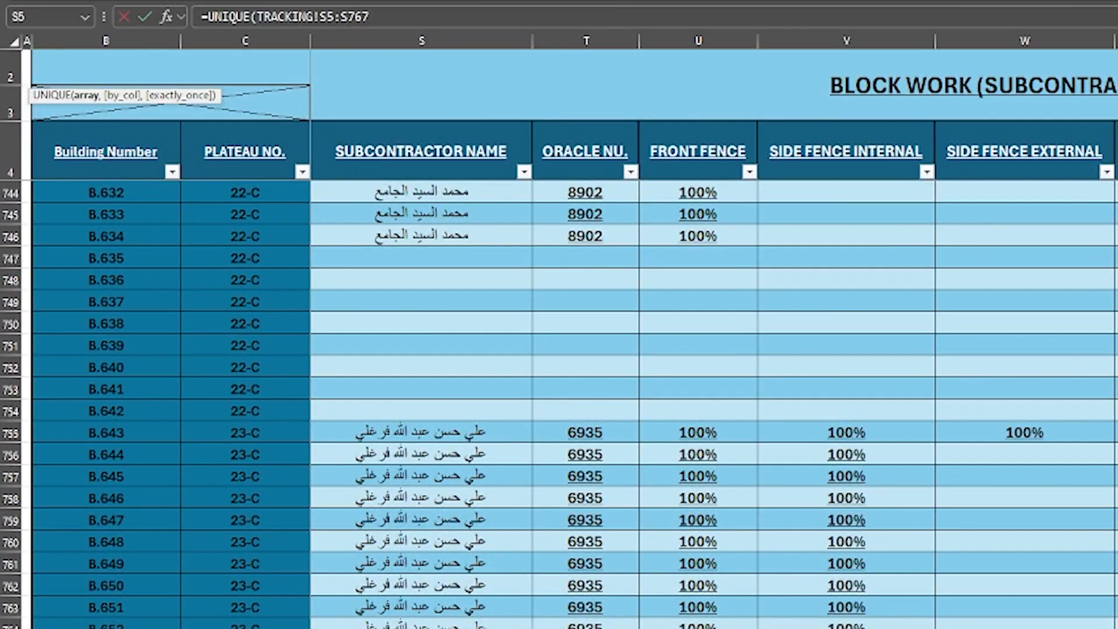
key("Return")
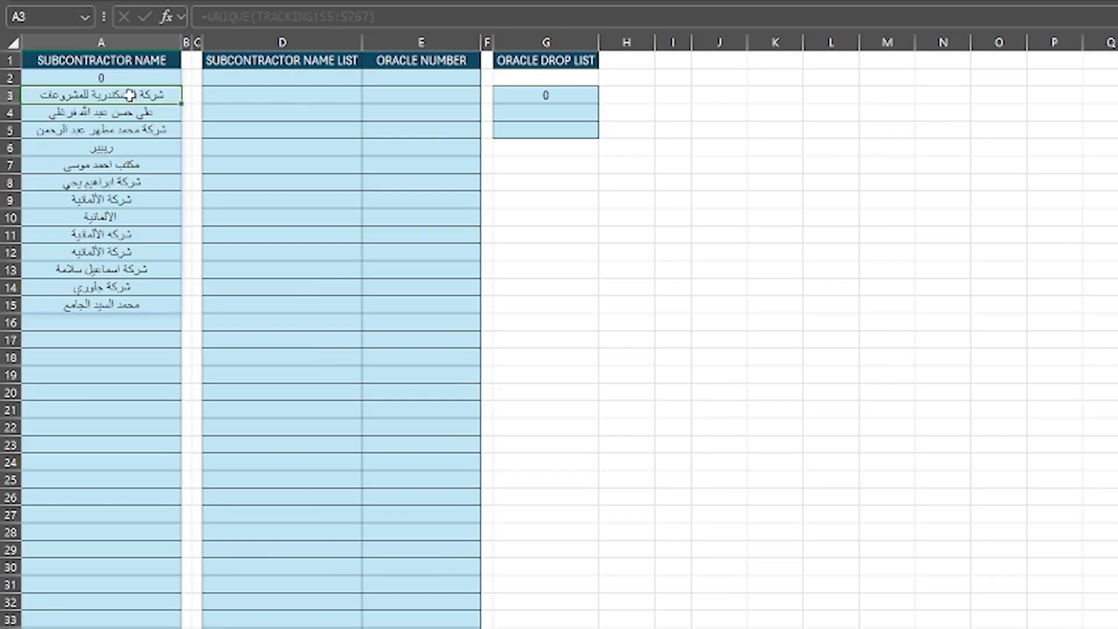
left_click(88, 74)
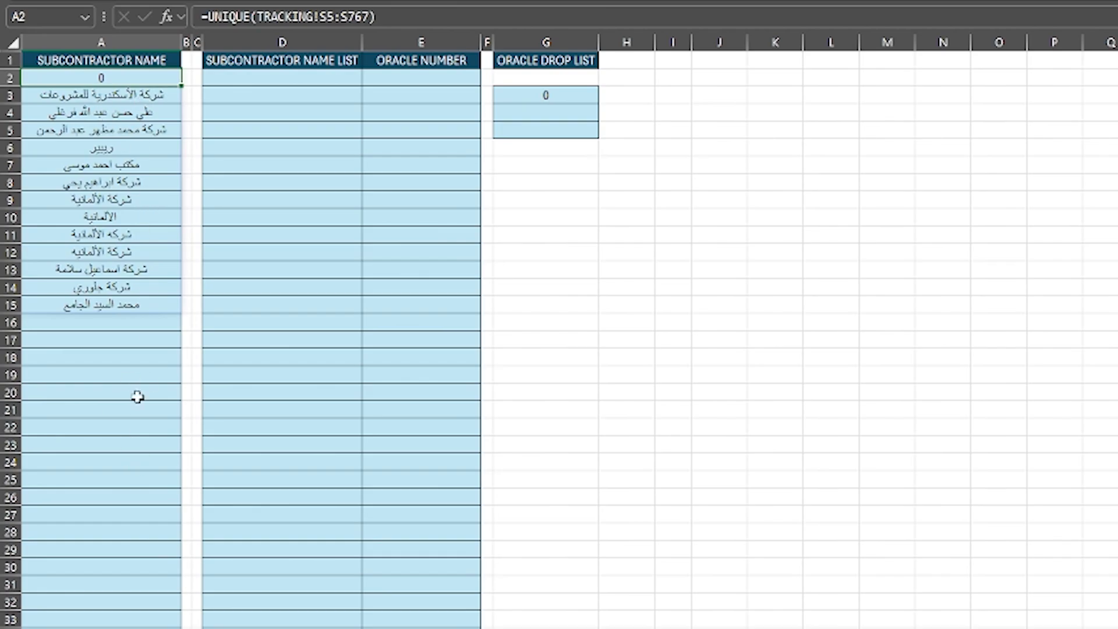
Step: Set the list validation source for TRACKING cells S5:S767 to DATA LIST column A, from A2 to A1048576, and apply it
left_click(137, 628)
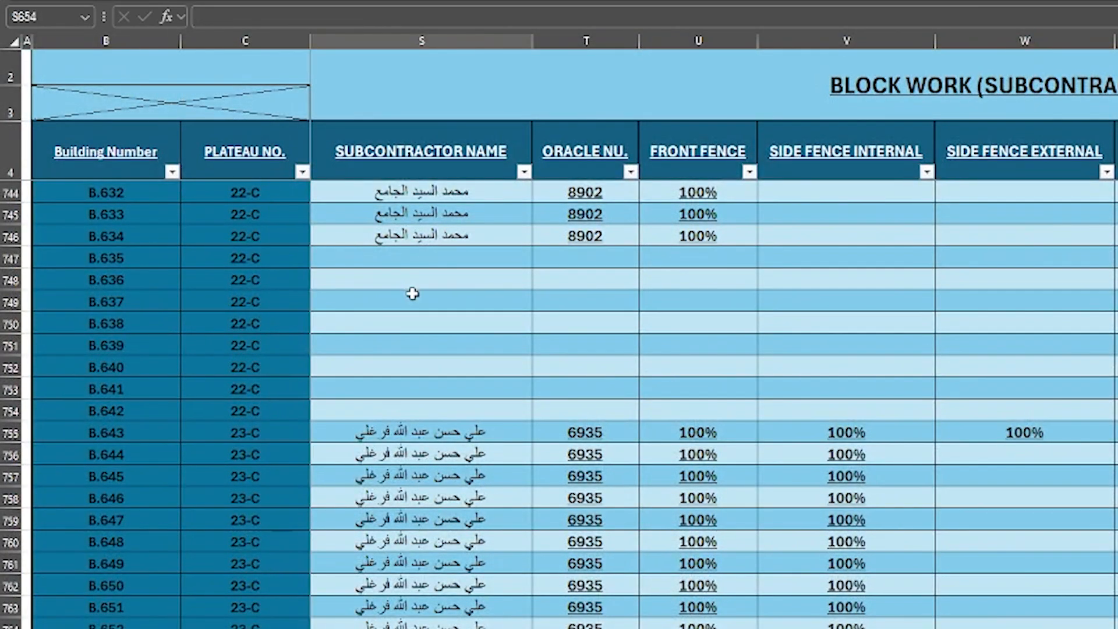
left_click(413, 295)
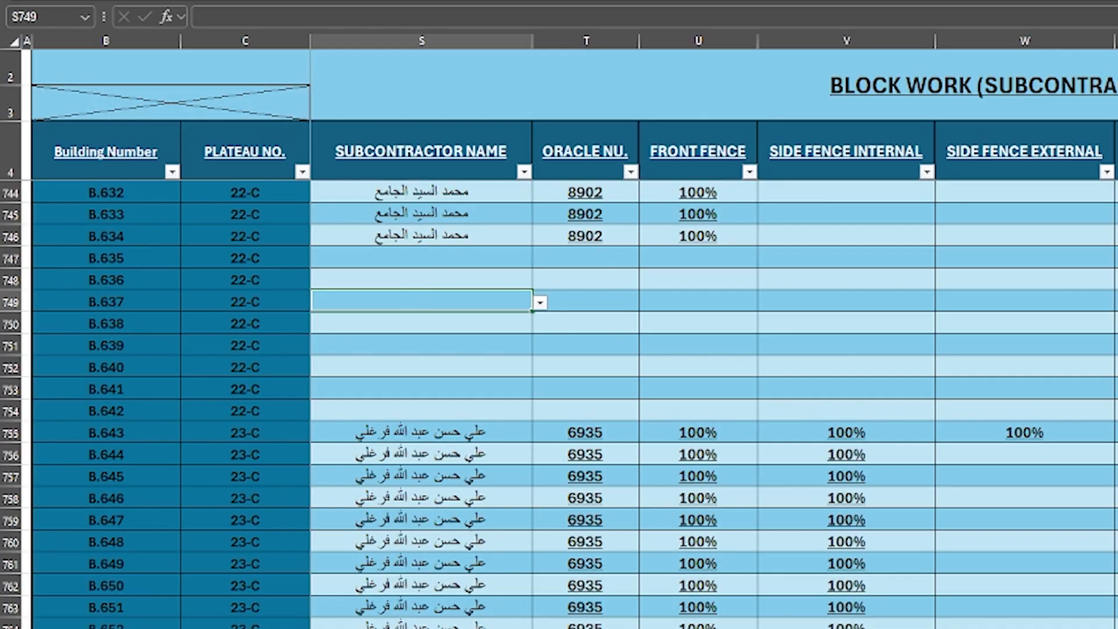
scroll(559, 403, "up", 4)
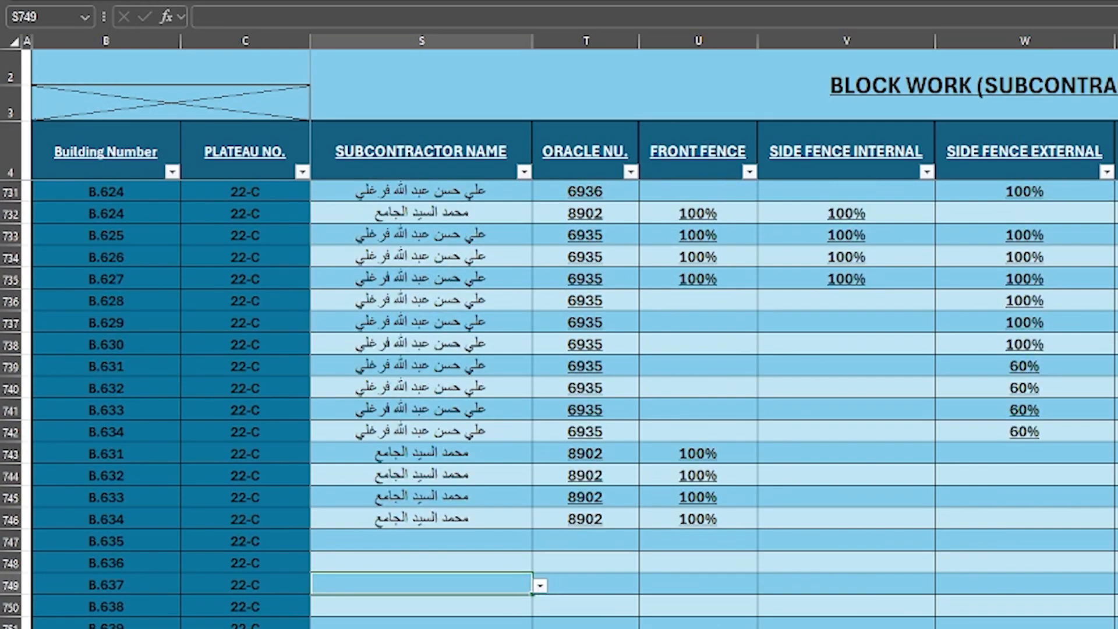
scroll(622, 234, "up", 20)
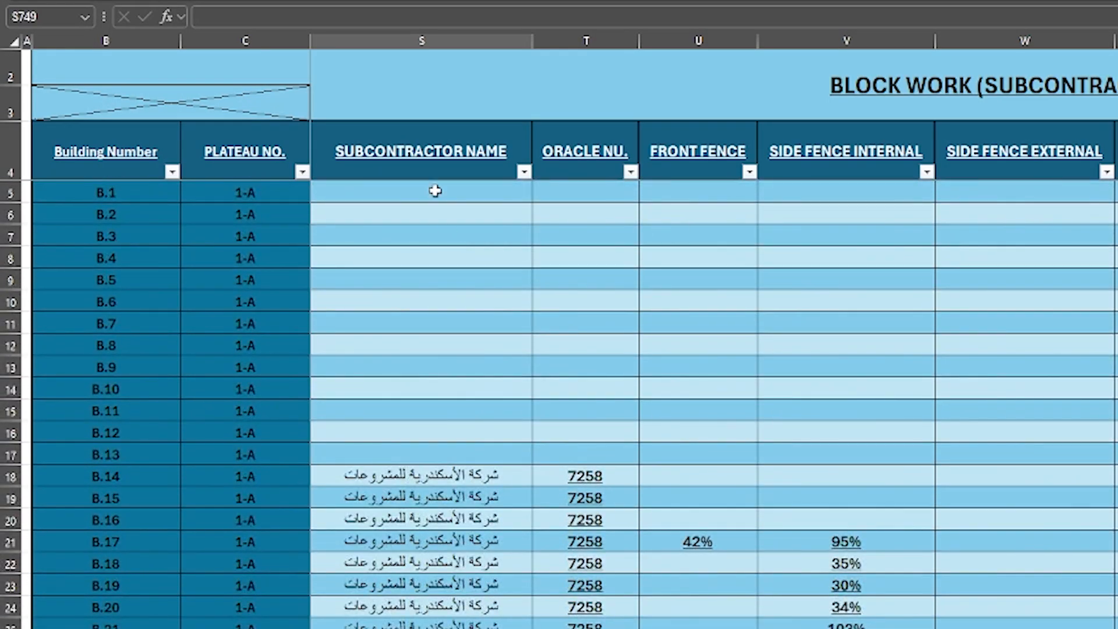
left_click_drag(436, 190, 349, 621)
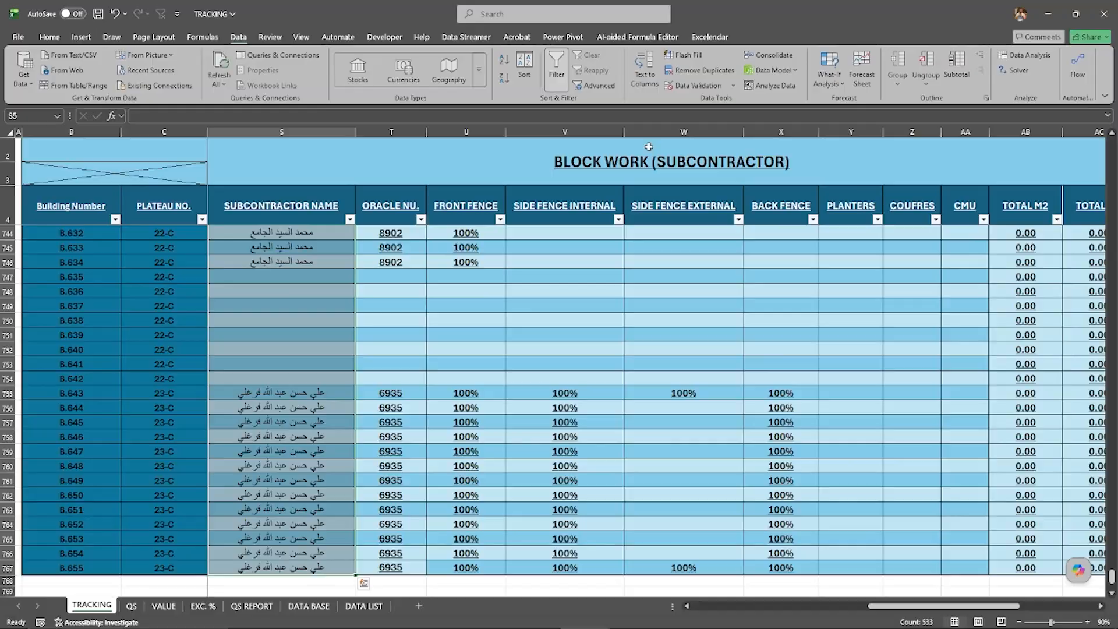
left_click(699, 85)
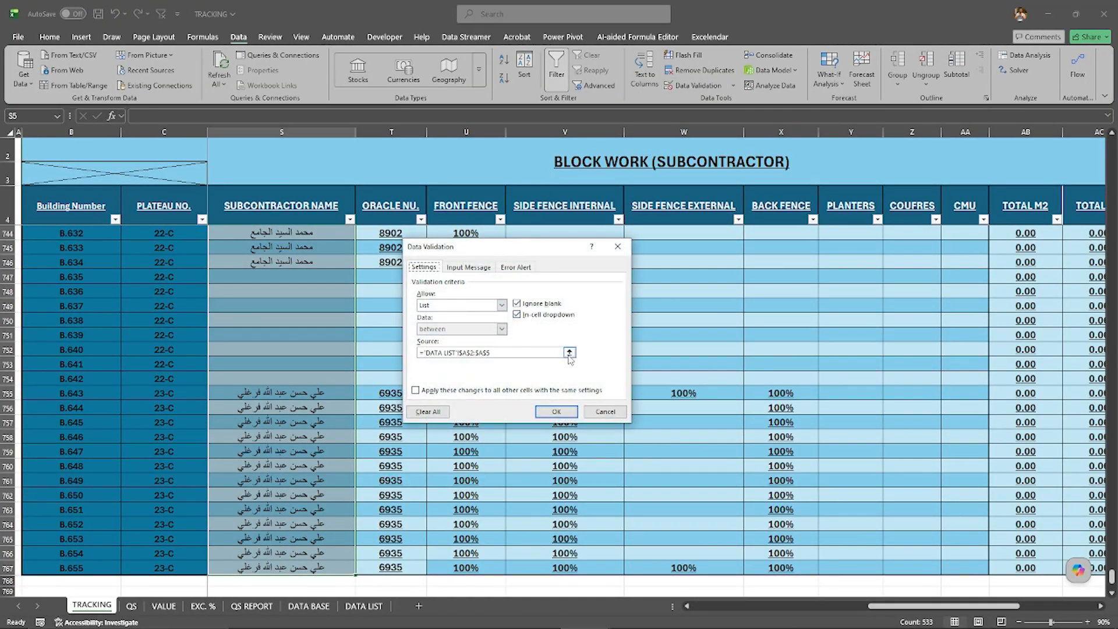
left_click(570, 353)
left_click(61, 155)
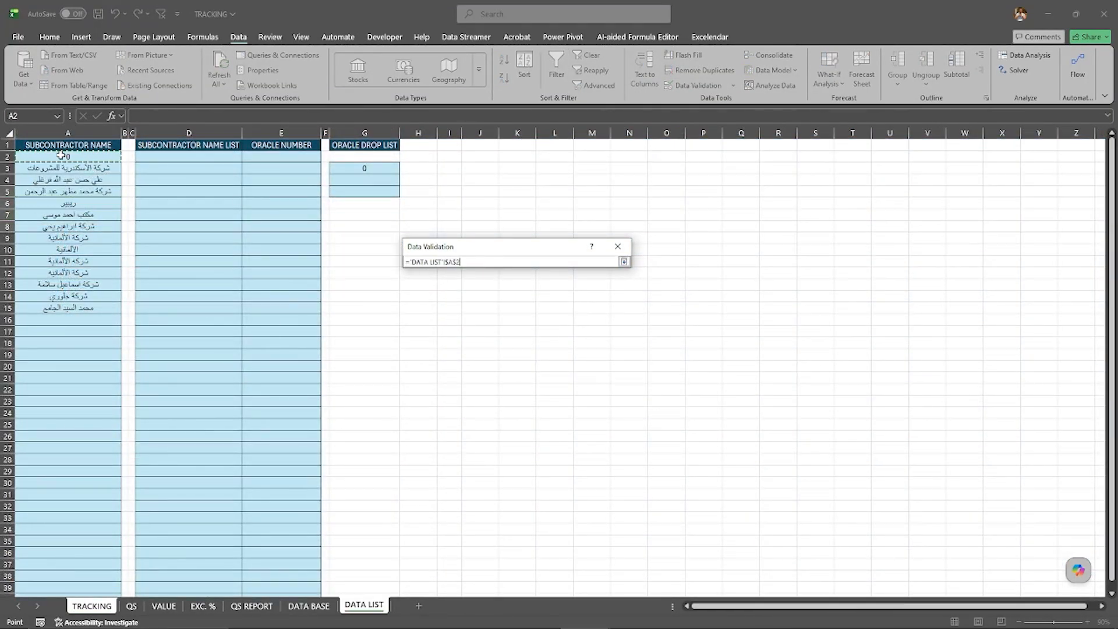
left_click_drag(61, 155, 65, 589)
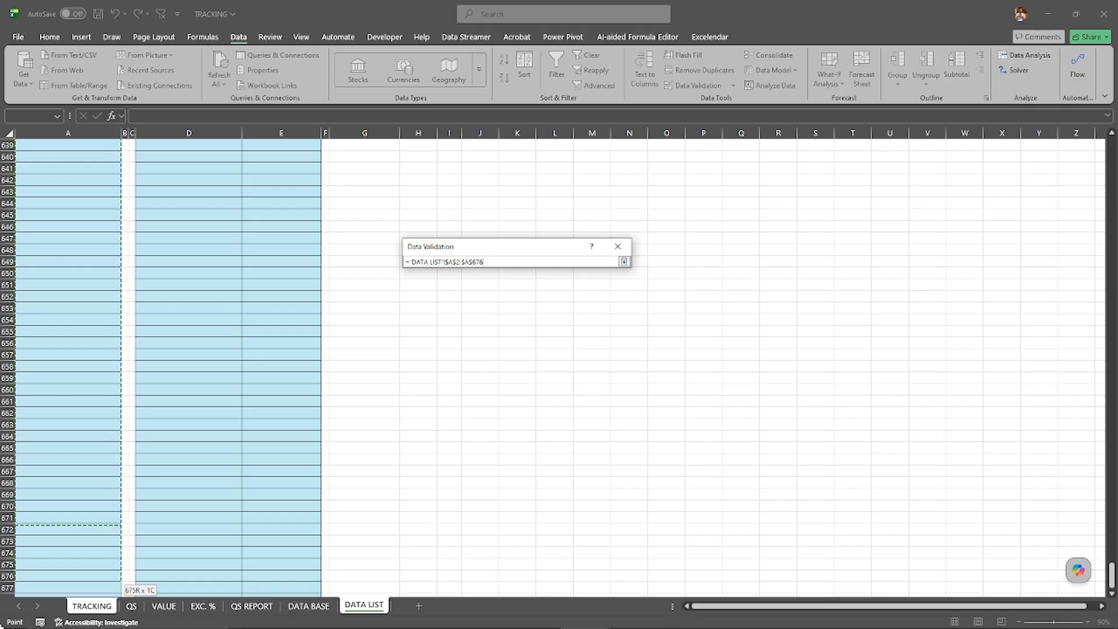
left_click_drag(1, 627, 1, 627)
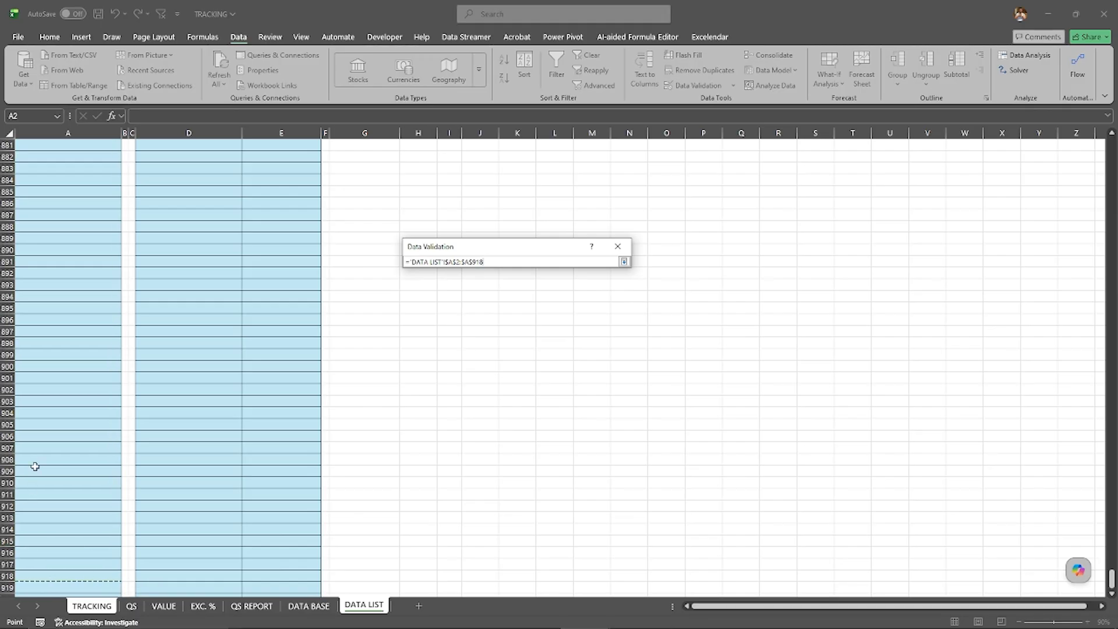
key("ctrl+shift+Down")
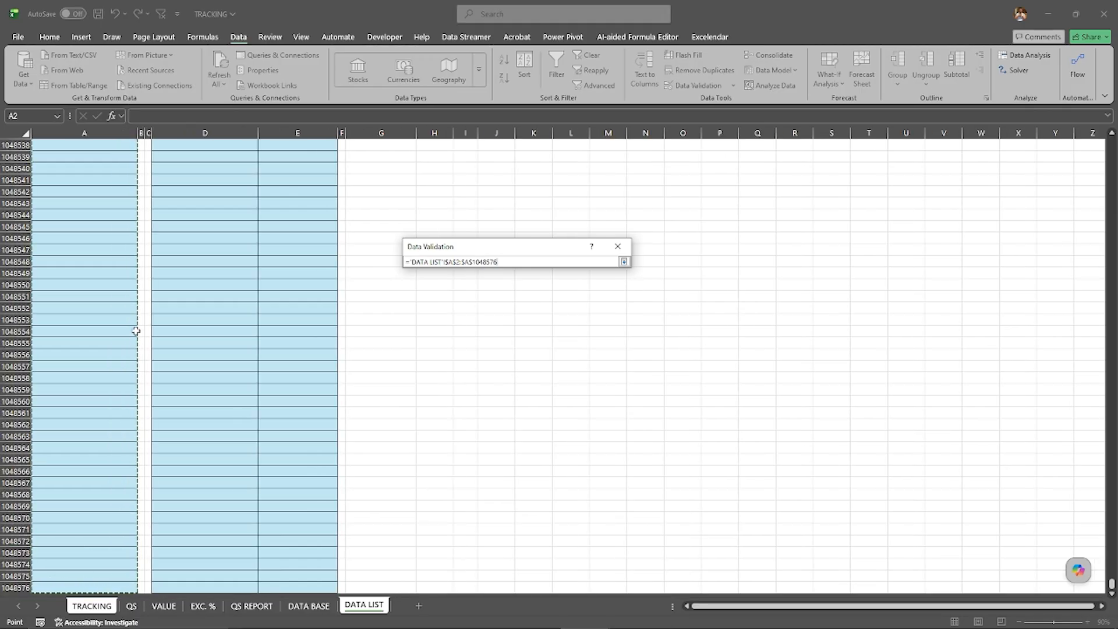
left_click(624, 261)
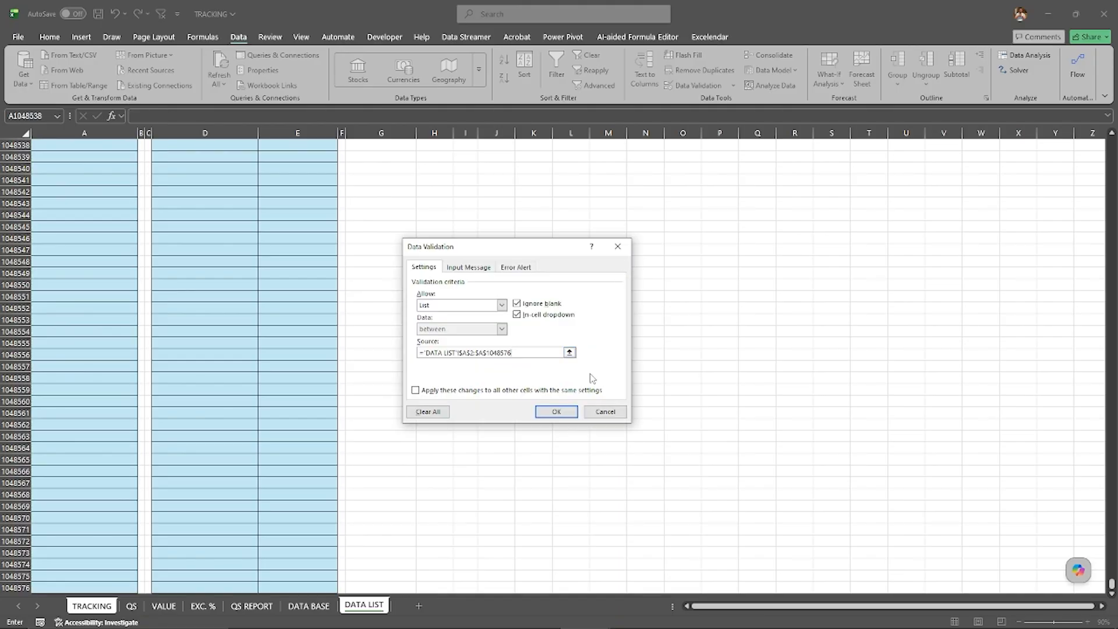
left_click(556, 412)
Step: Enter a new subcontractor's first name in the empty subcontractor name cell S749, for building B.637
left_click(316, 302)
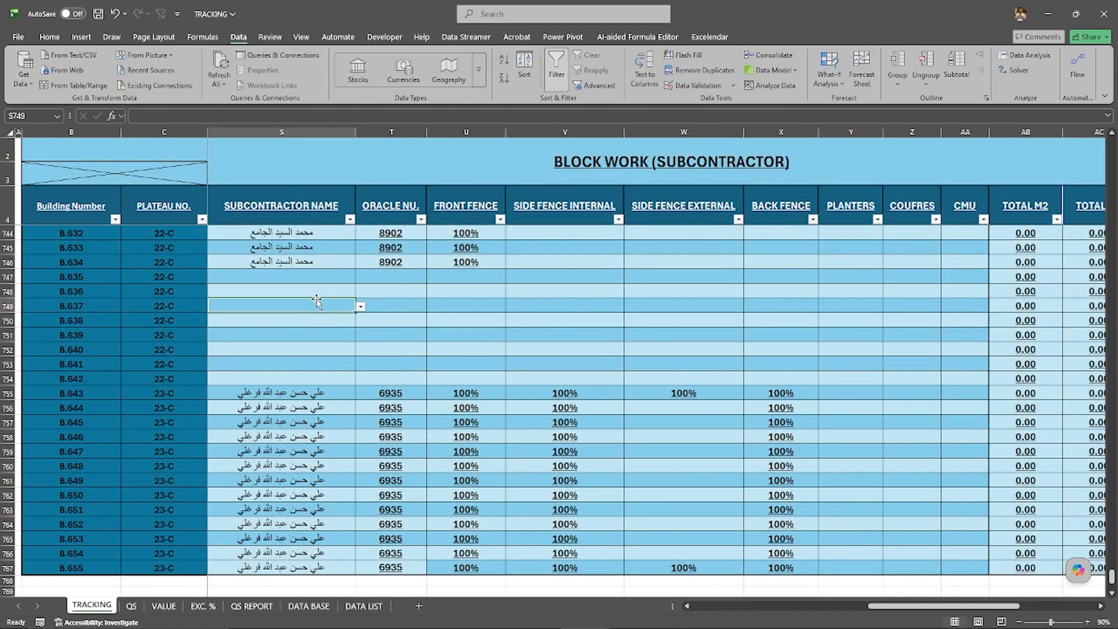
type("H")
key("BackSpace")
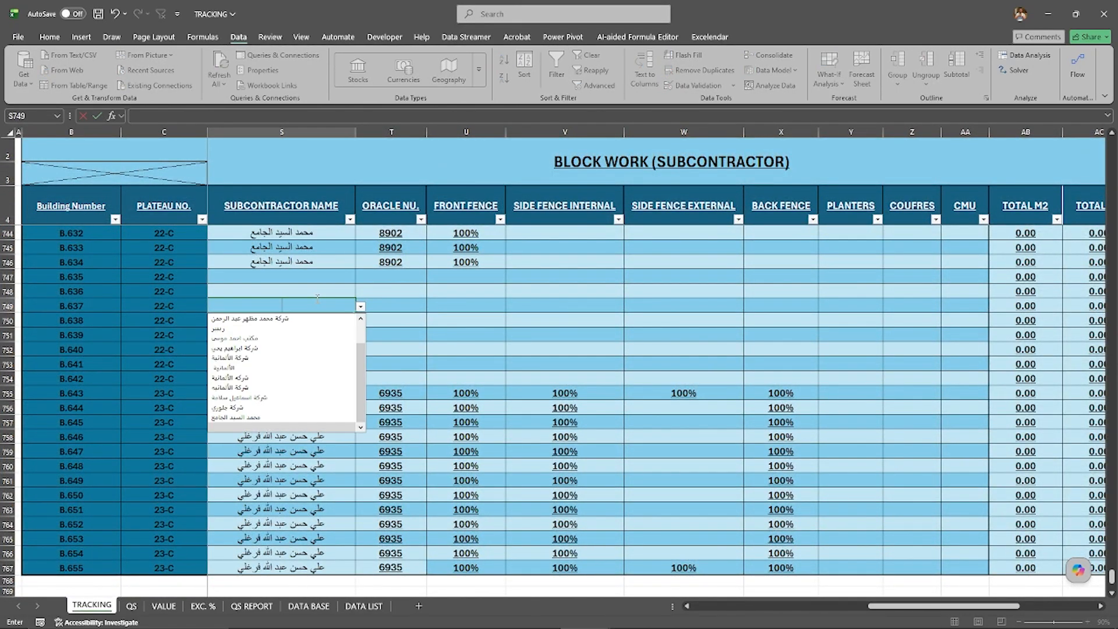
type("امي")
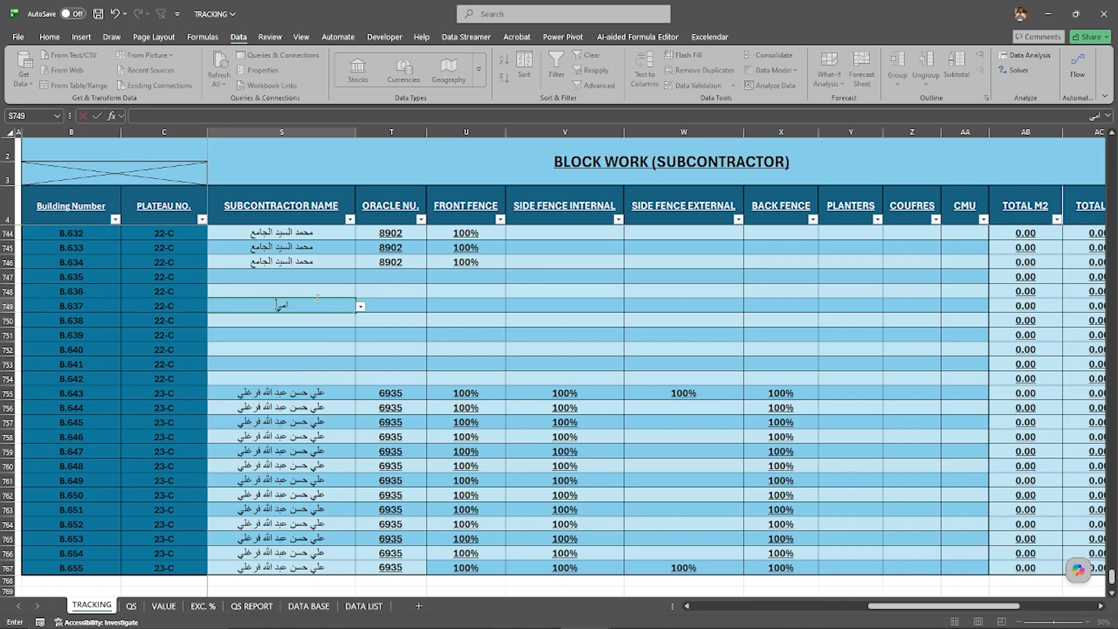
type("ؤ")
key("BackSpace")
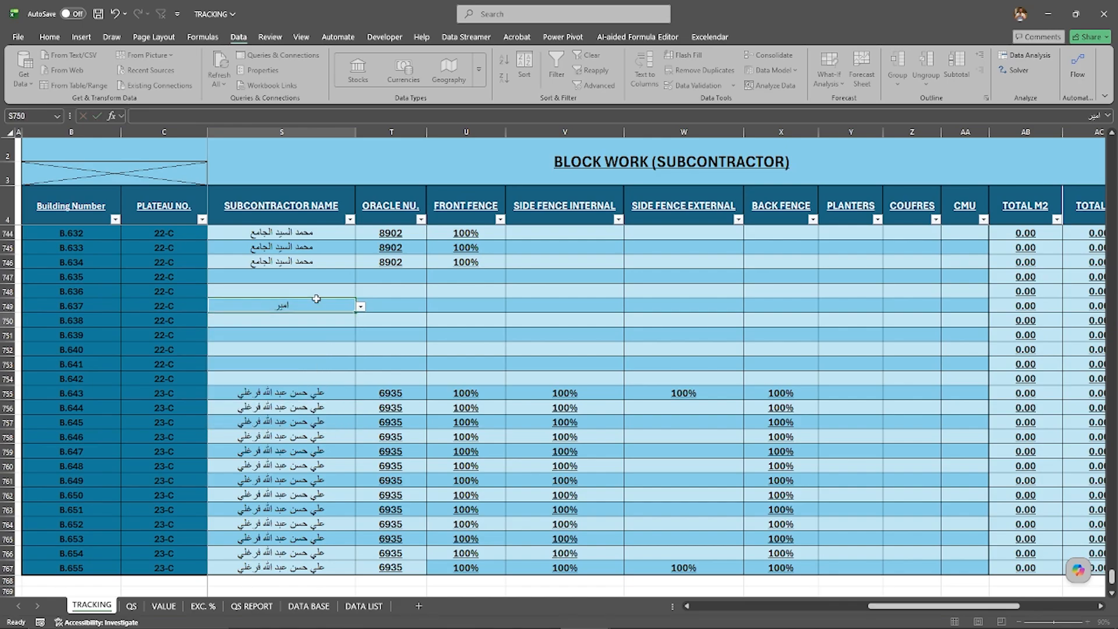
key("Return")
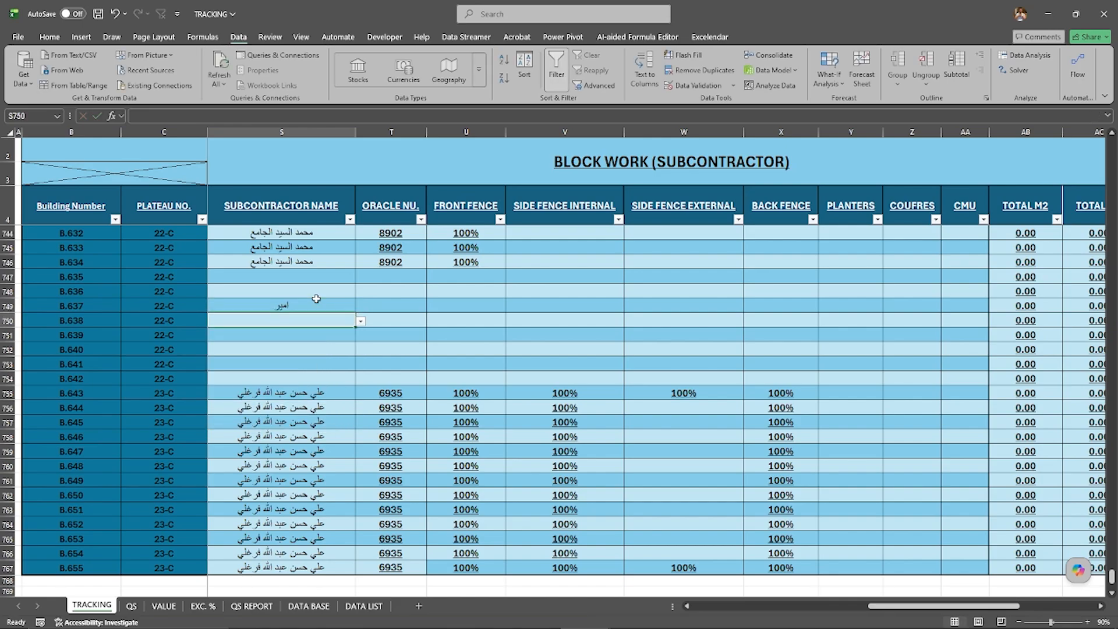
Step: Search the dropdown of S751, for building B.639, with part of the newly entered name, and cancel the entry
left_click(301, 336)
type("امي")
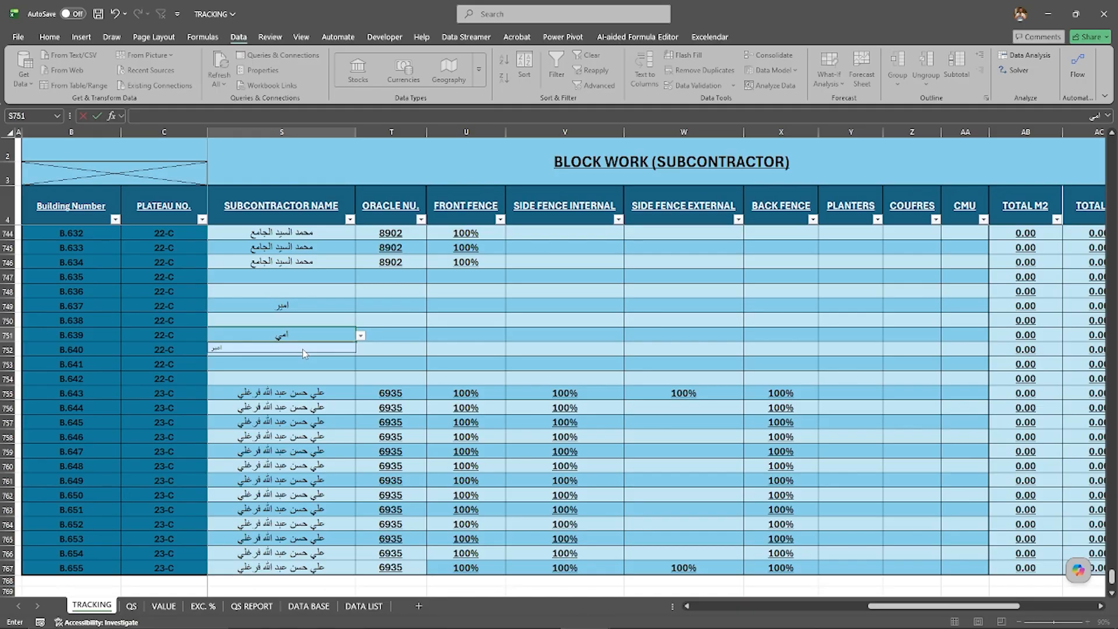
left_click(303, 349)
key("Escape")
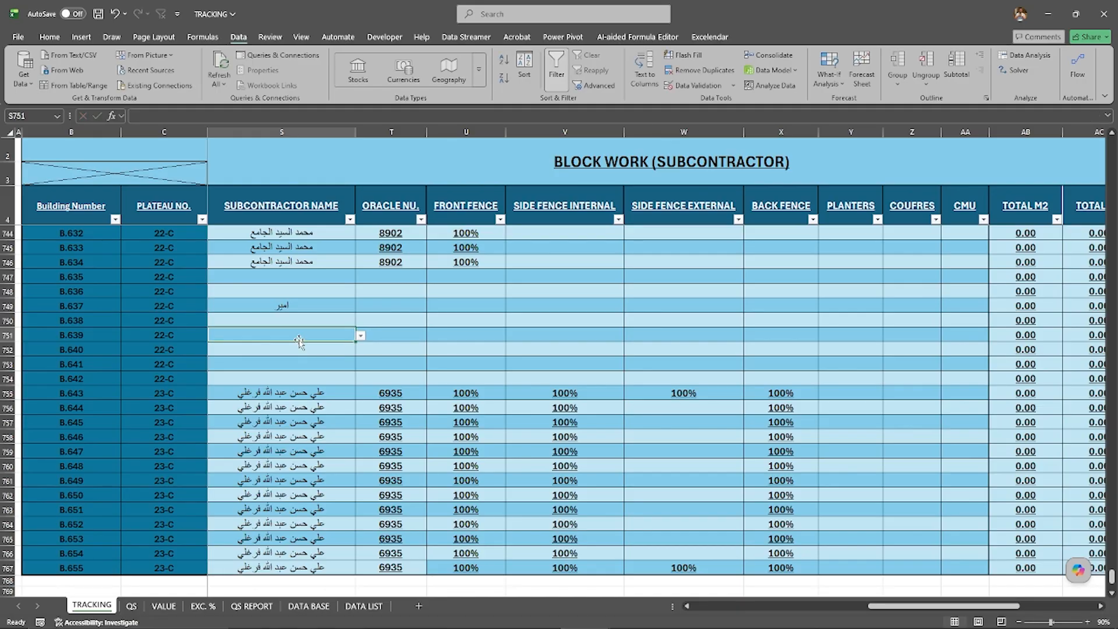
Step: Clear the test name from S749, search its dropdown with part of an existing subcontractor's name, and cancel the entry
left_click(294, 307)
key("Delete")
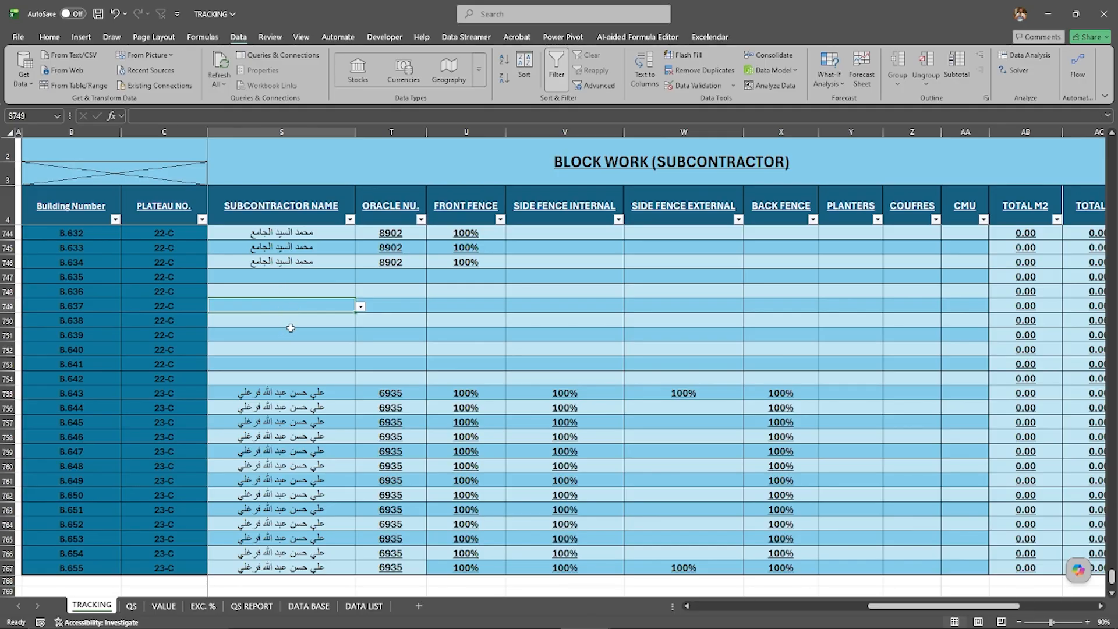
type("الج")
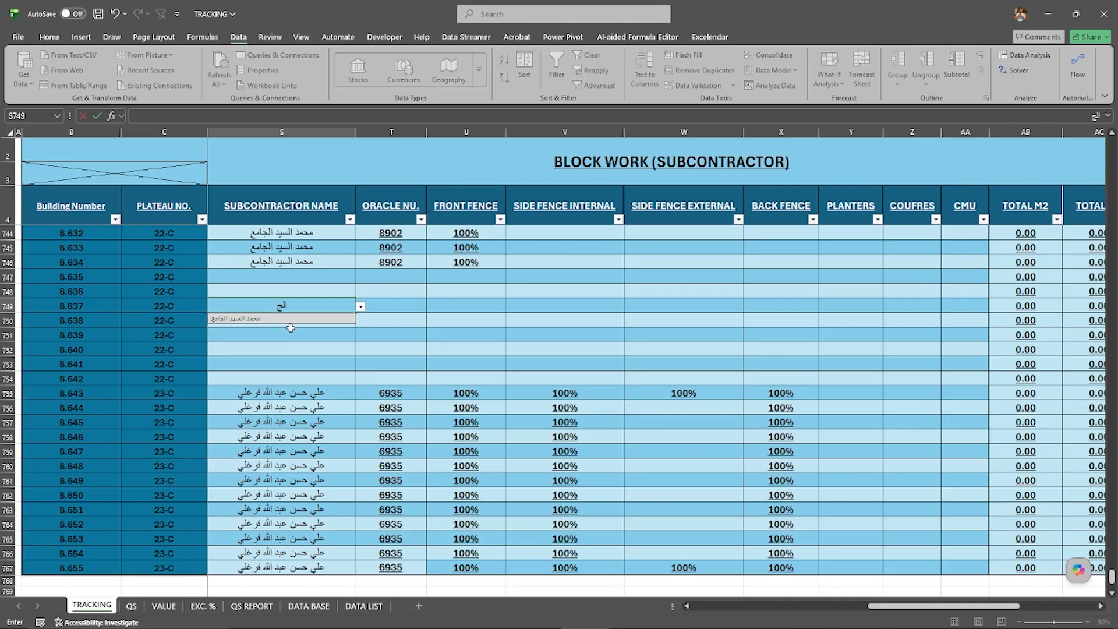
key("Escape")
key("Escape")
Step: Examine the existing subcontractor names in column S of the TRACKING sheet, going up from row 749 towards the first buildings
scroll(302, 306, "up", 18)
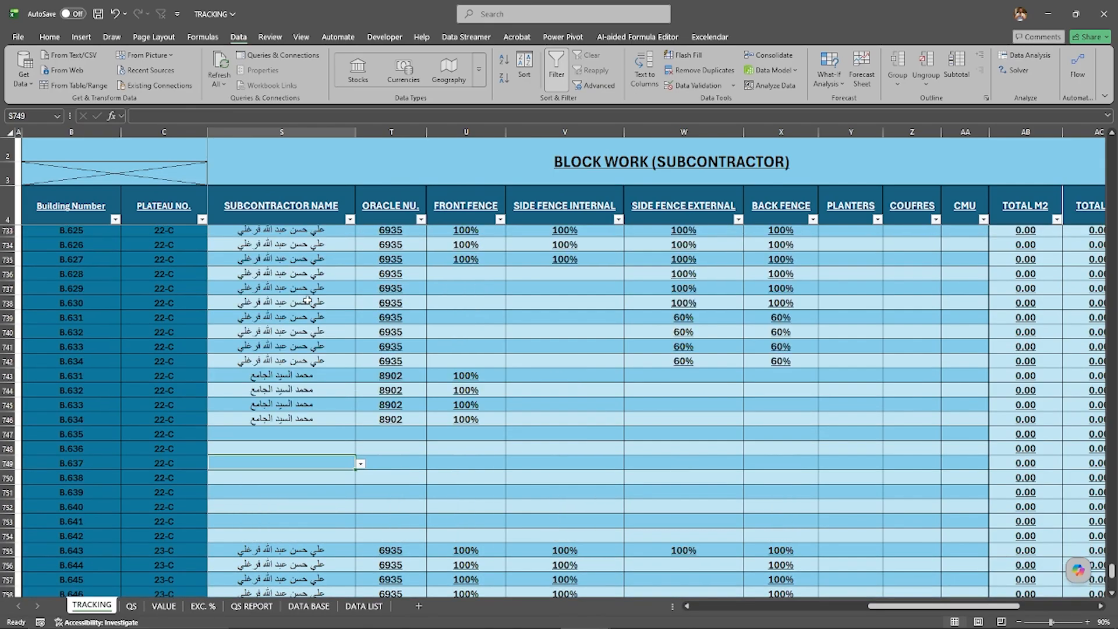
scroll(316, 297, "up", 19)
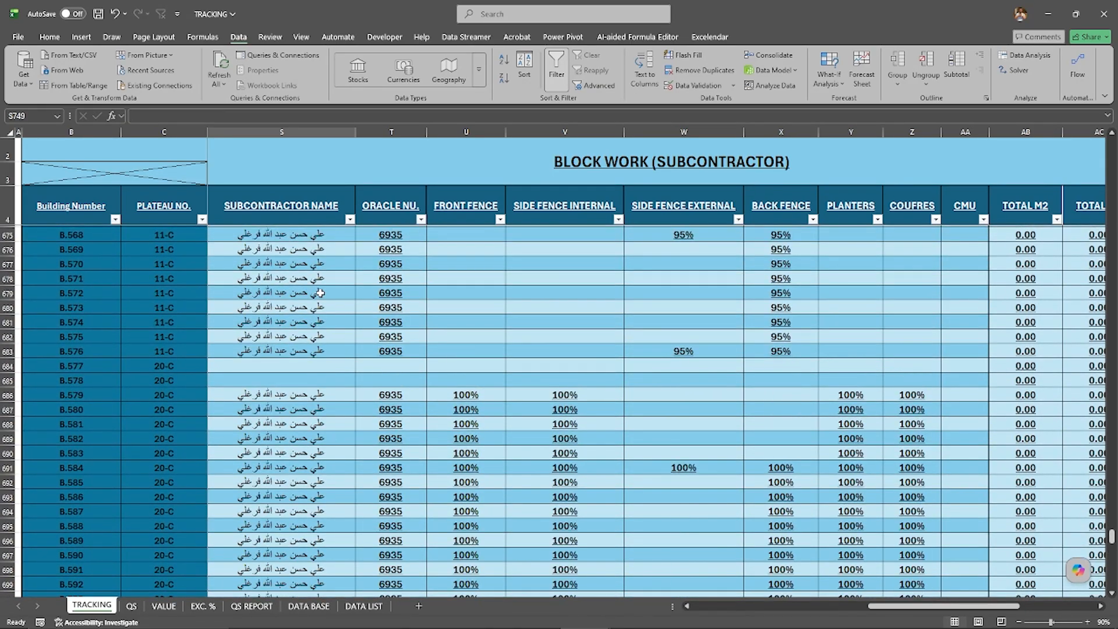
scroll(327, 296, "up", 20)
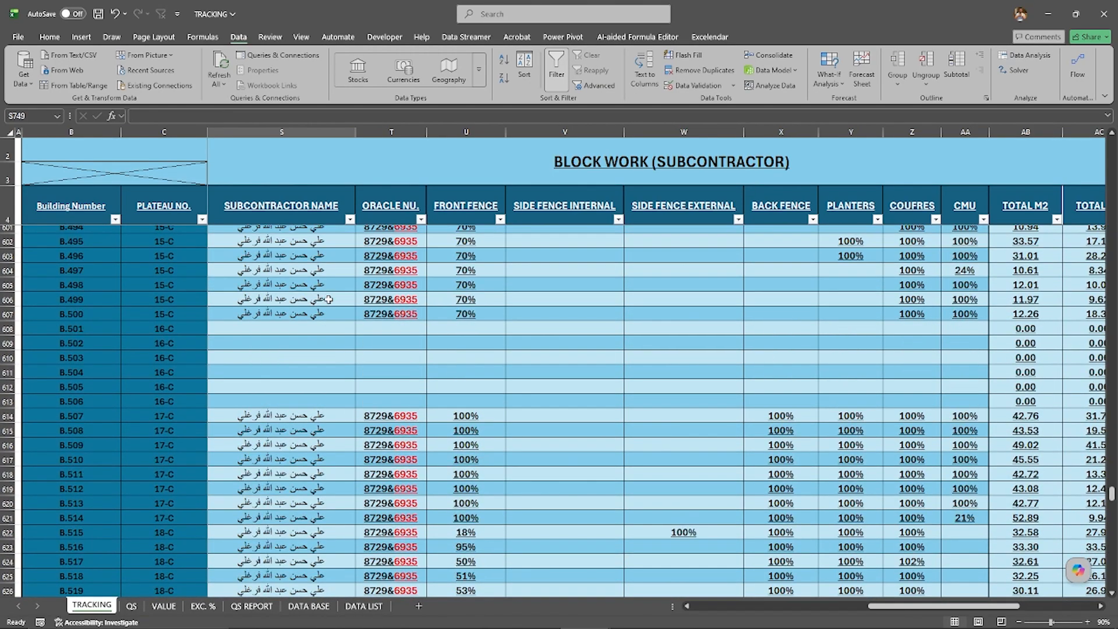
scroll(328, 299, "up", 20)
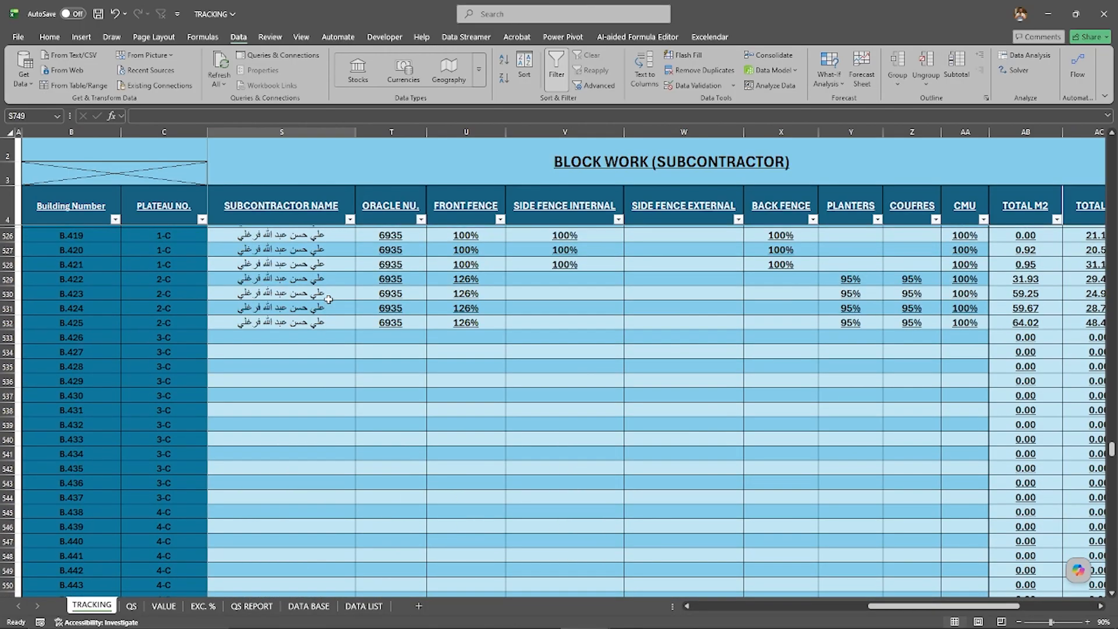
scroll(328, 299, "up", 20)
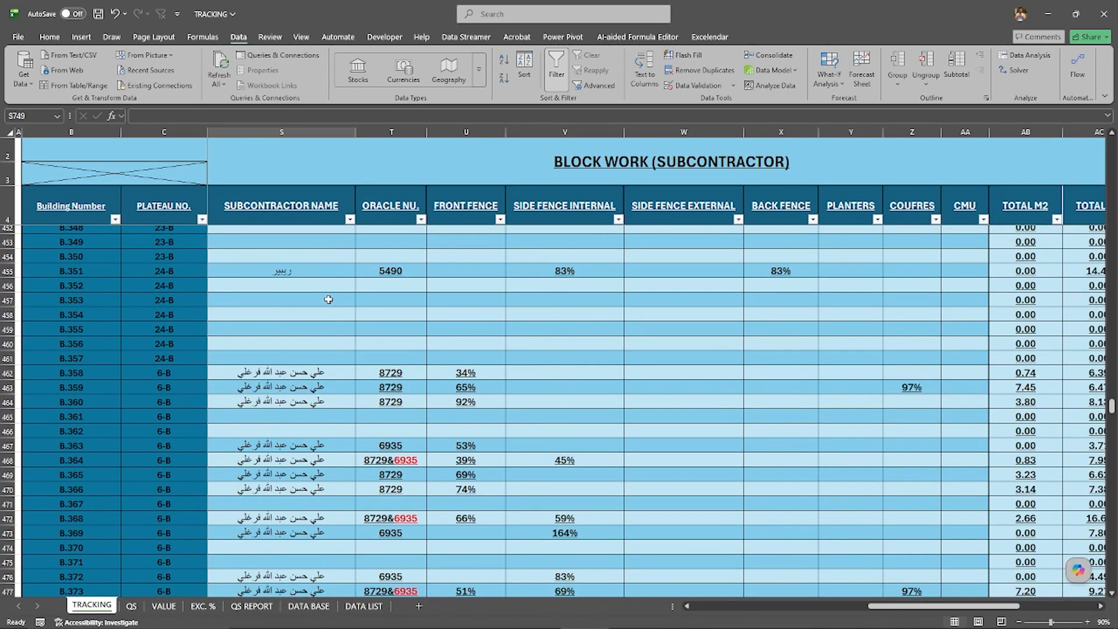
scroll(328, 299, "up", 20)
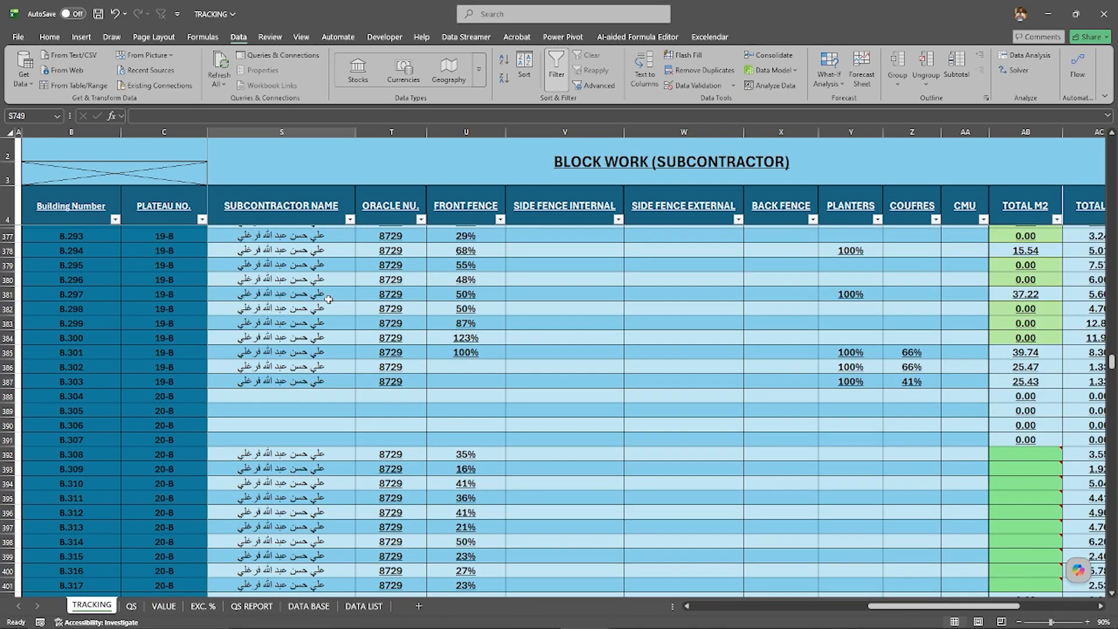
scroll(328, 299, "up", 20)
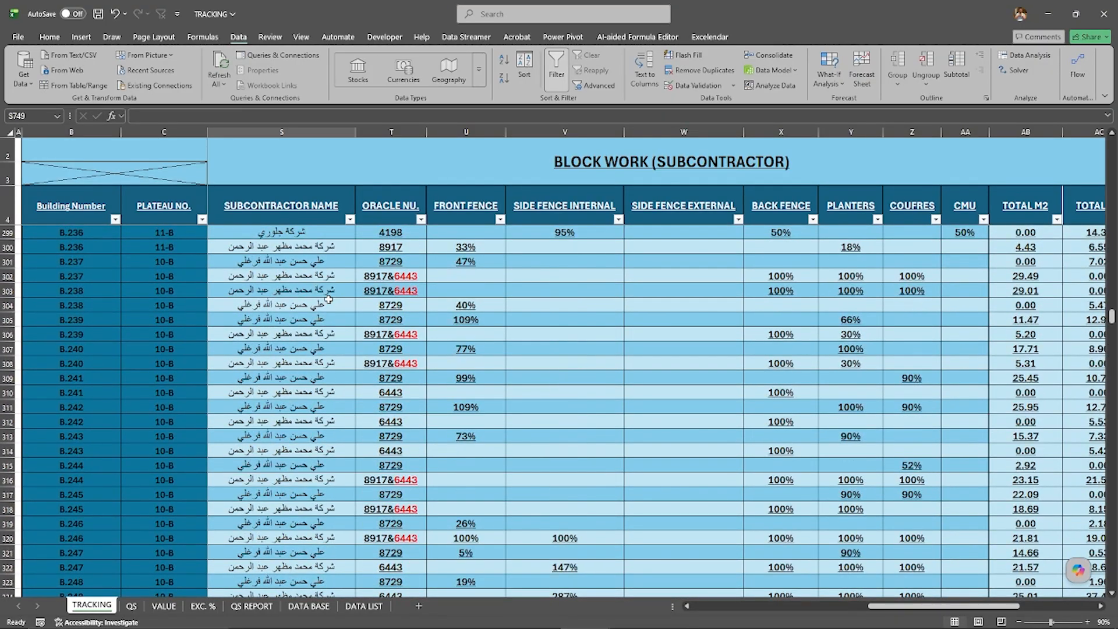
scroll(329, 299, "up", 20)
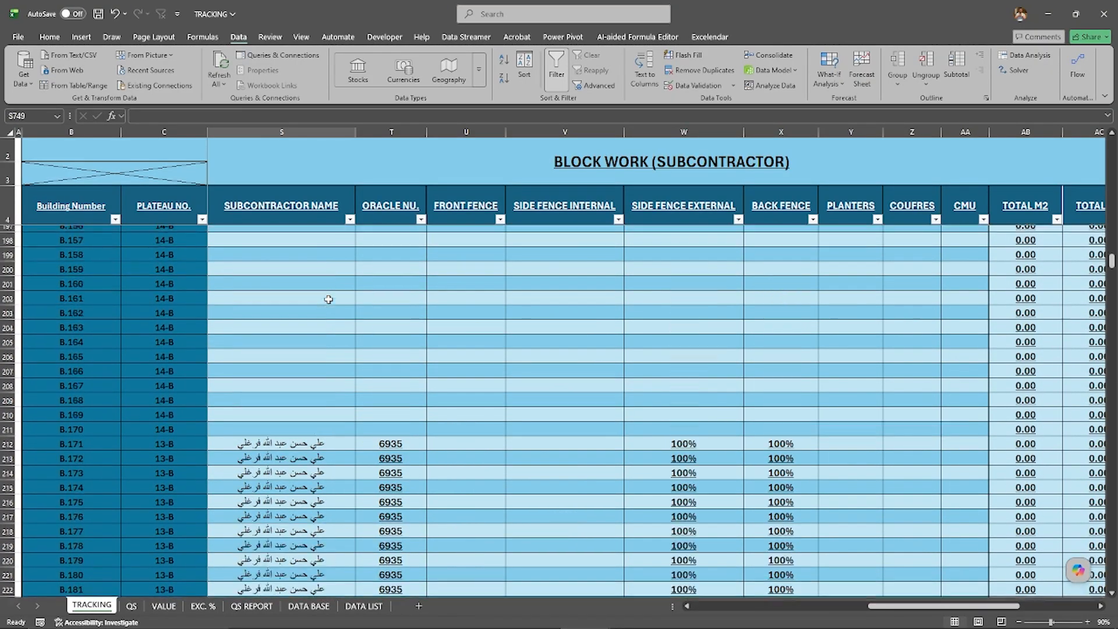
scroll(329, 300, "up", 14)
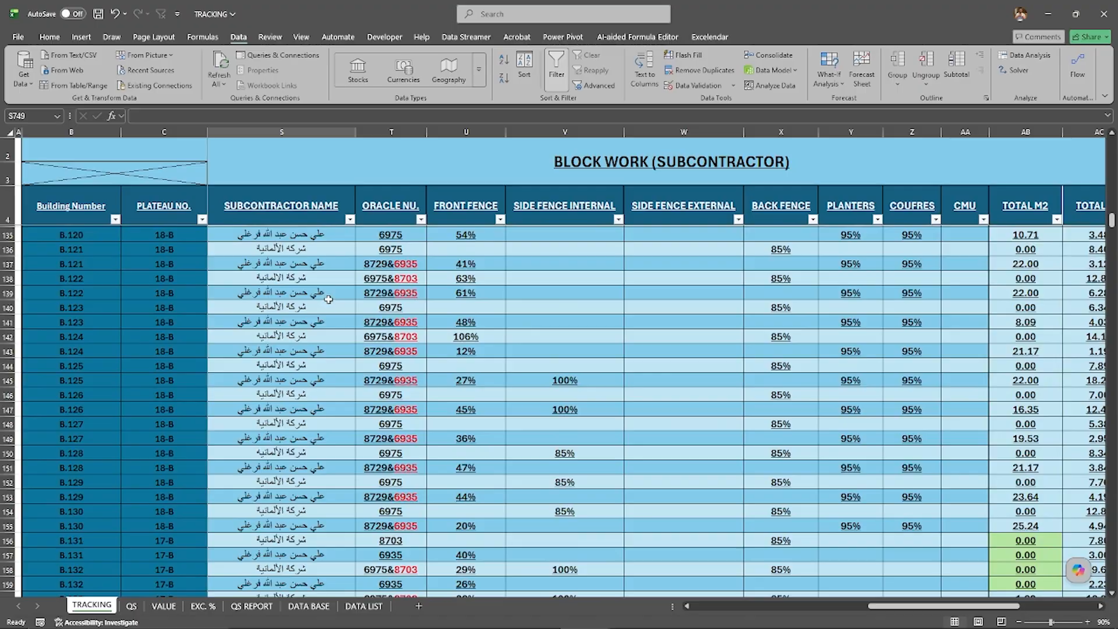